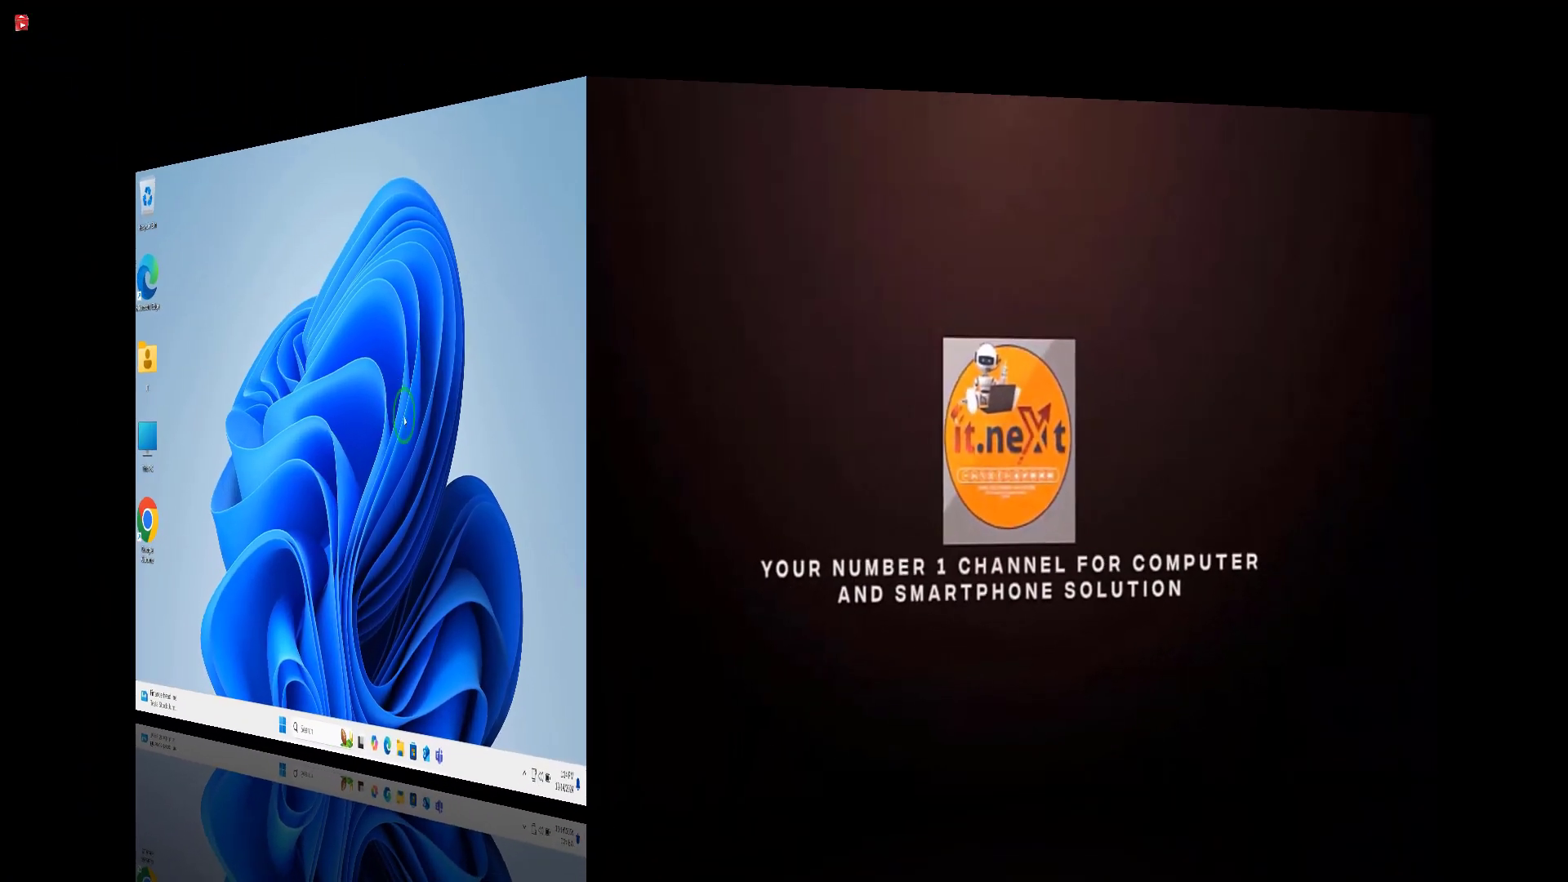
Refresh the desktop from its right-click menu
{"action": "right_click", "coordinate": [403, 417]}
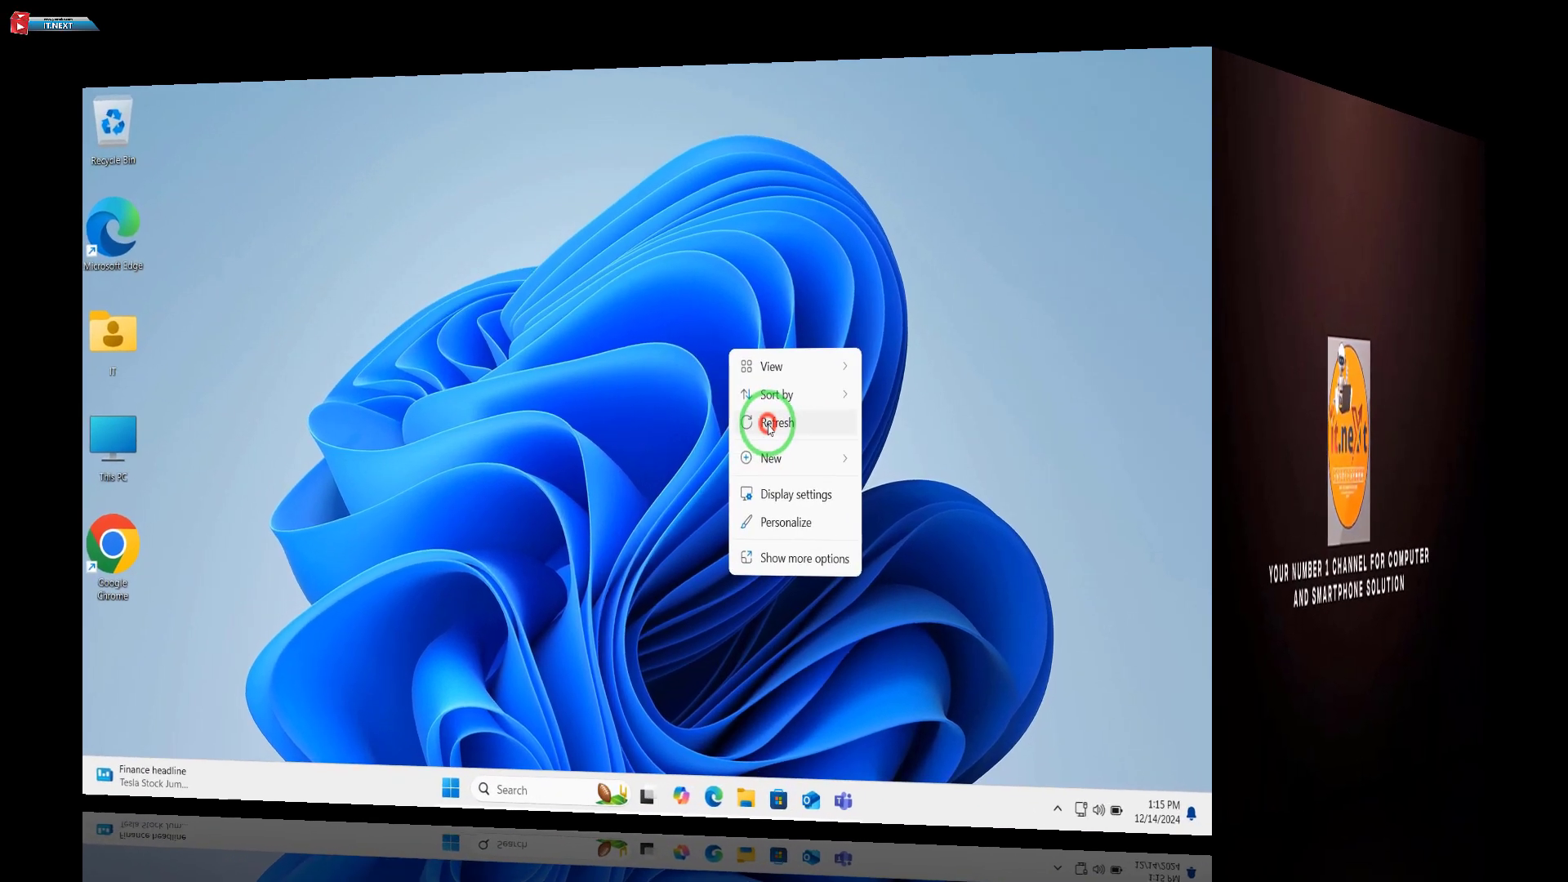
{"action": "left_click", "coordinate": [692, 425]}
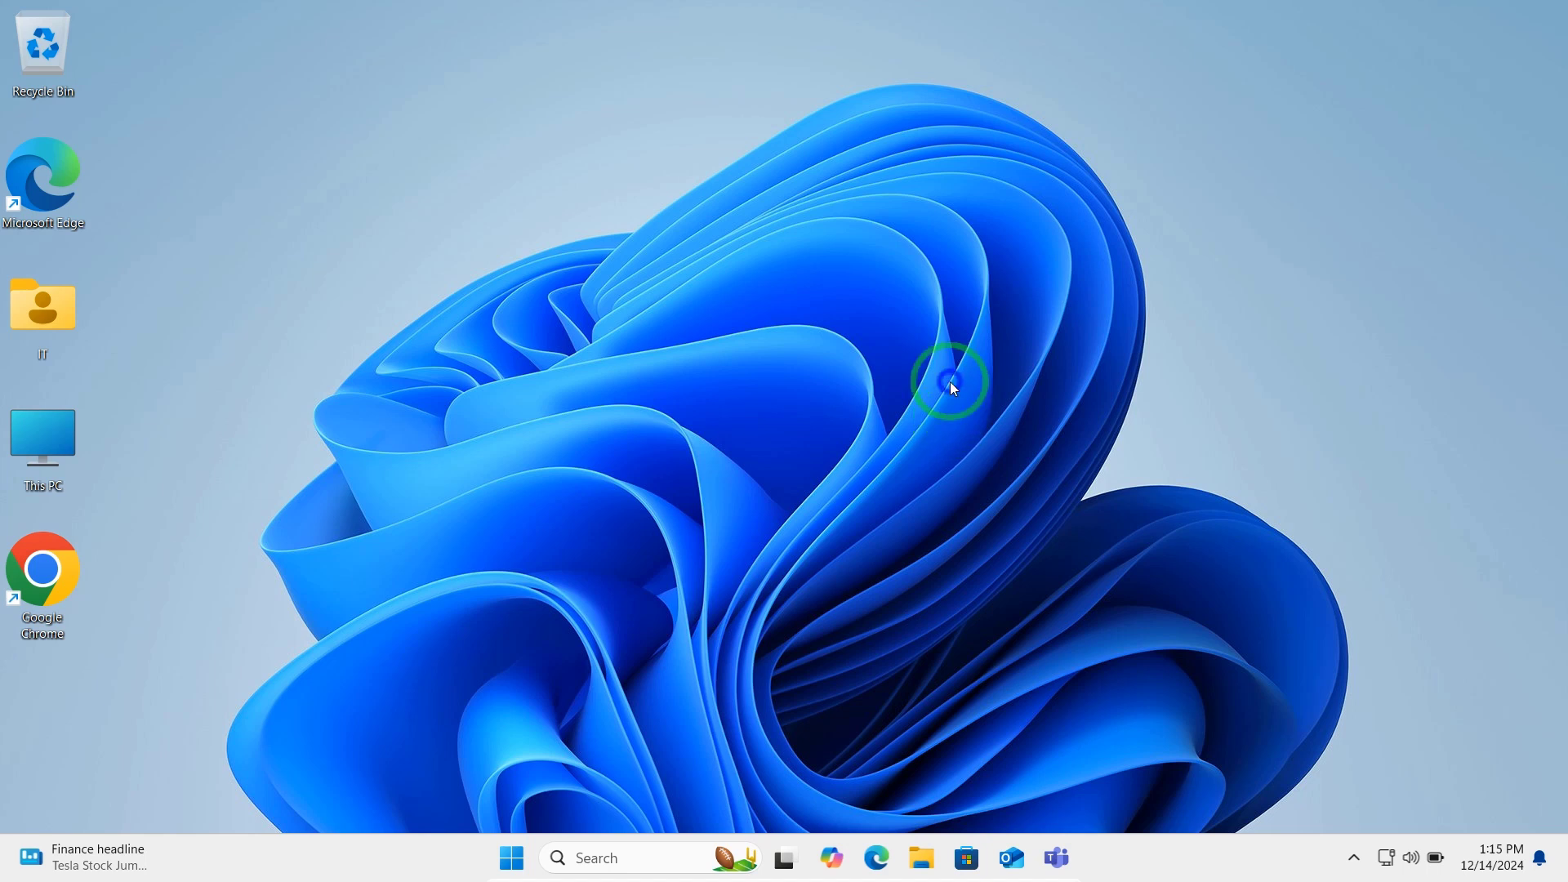
{"action": "right_click", "coordinate": [950, 383]}
{"action": "left_click", "coordinate": [991, 473]}
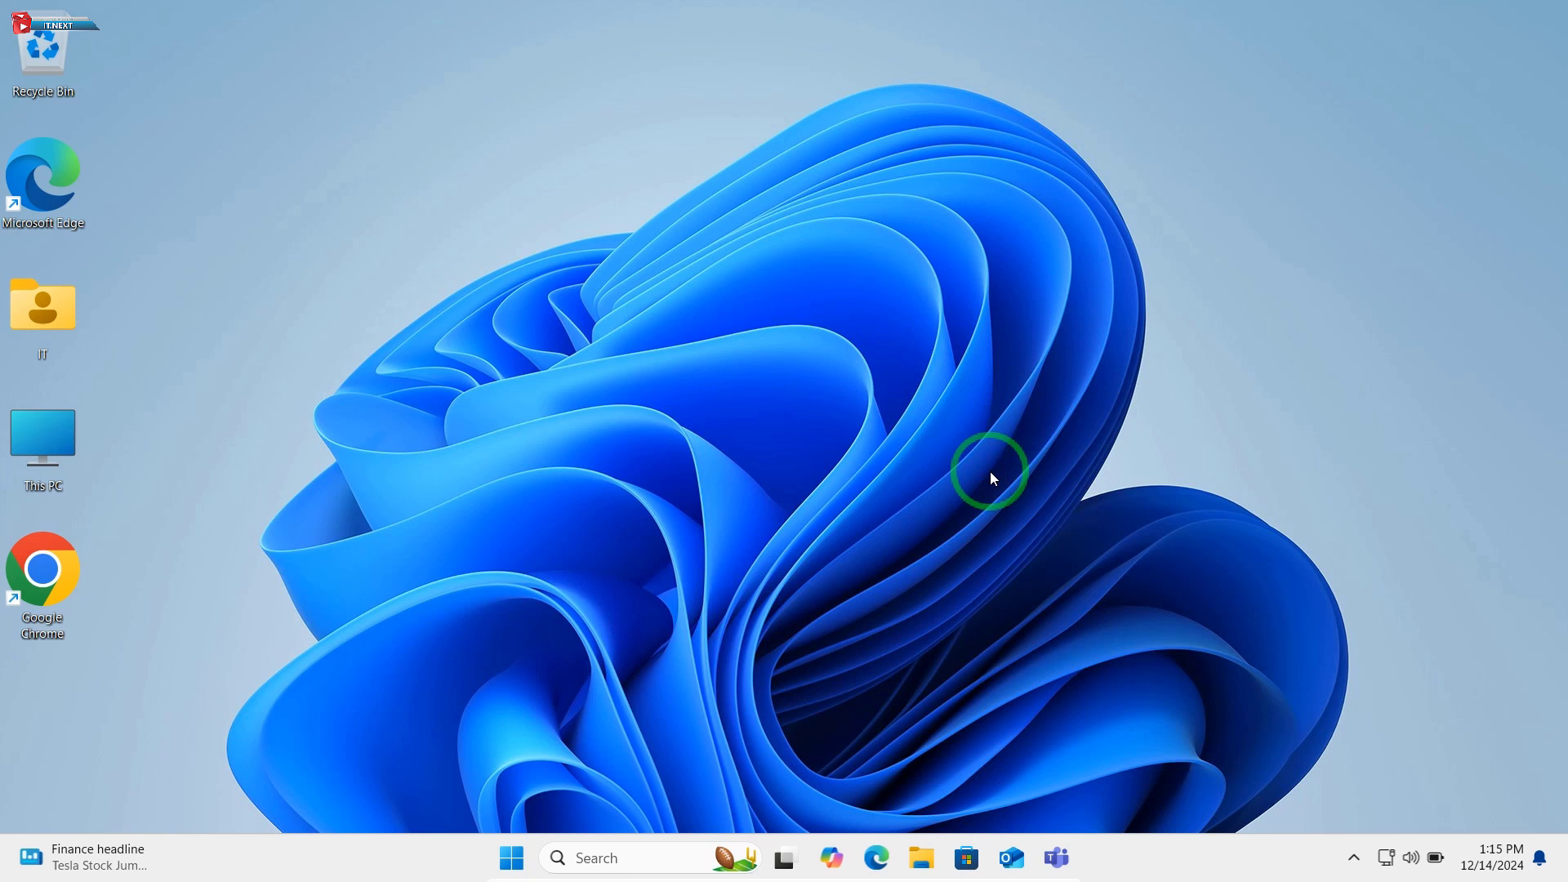
{"action": "key", "text": "alt+space"}
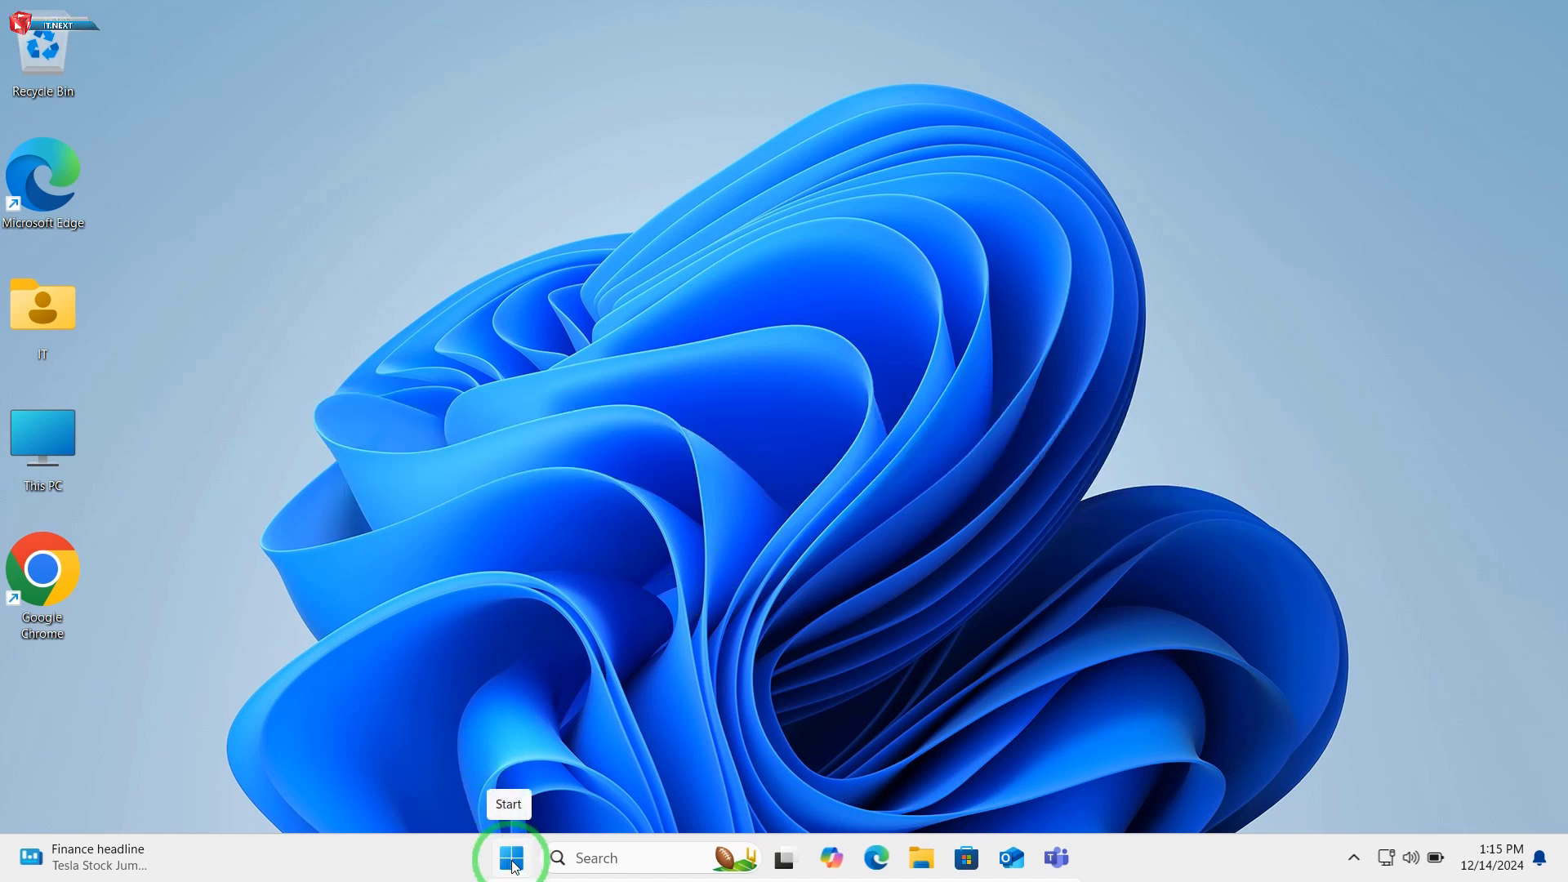
Search the Start menu for 'contr' and open Control Panel
{"action": "left_click", "coordinate": [512, 859]}
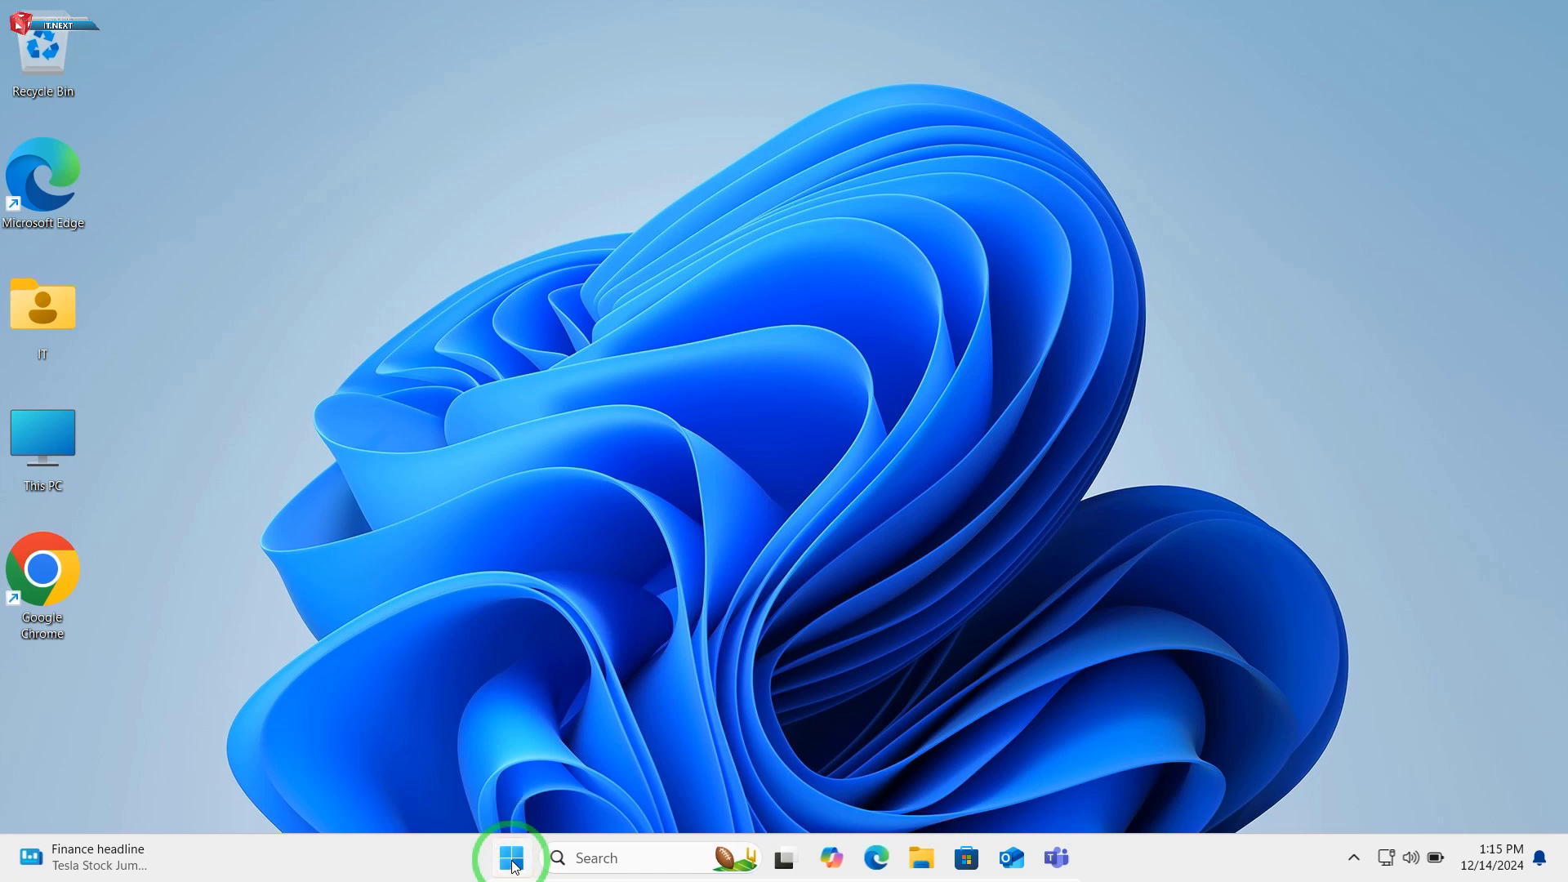
{"action": "type", "text": "contr"}
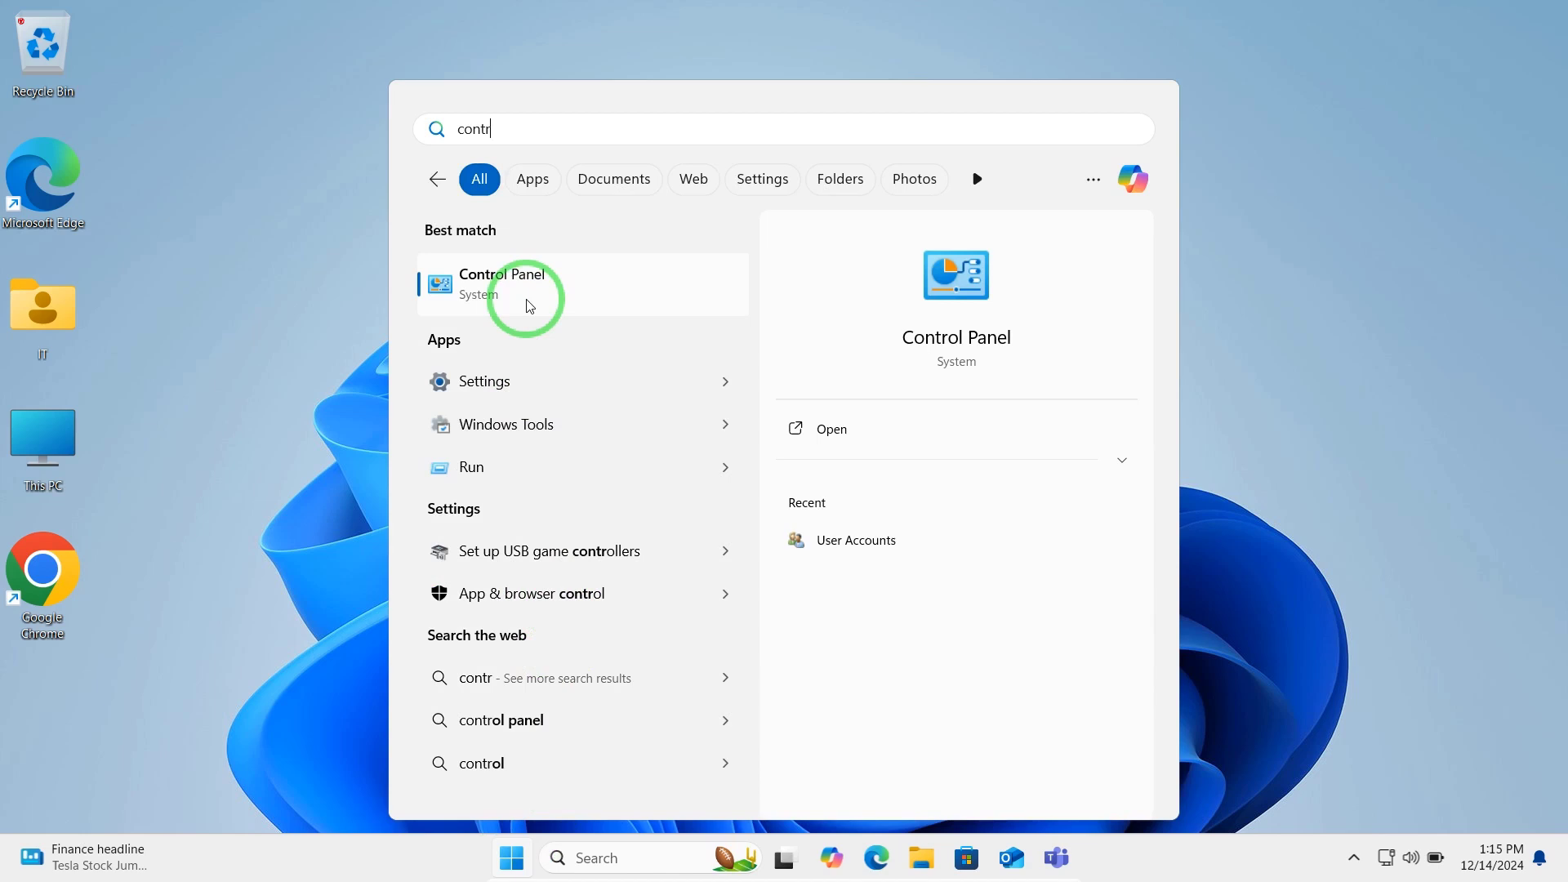
{"action": "left_click", "coordinate": [527, 292]}
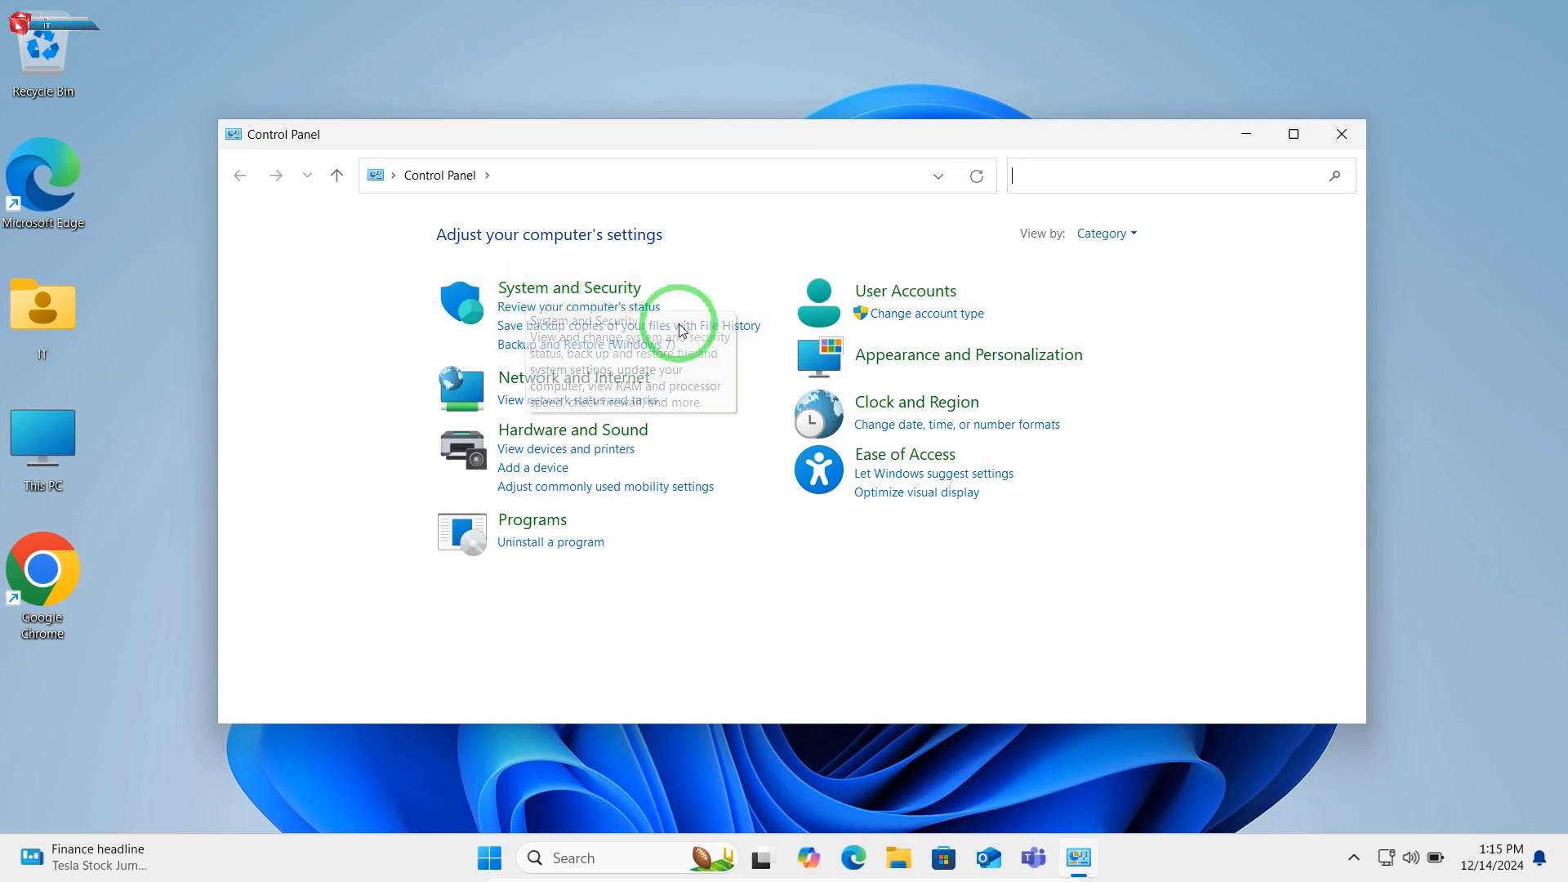
Under User Accounts > Manage another account, rename account 'IT' to 'IT NEXT'
{"action": "left_click", "coordinate": [905, 291]}
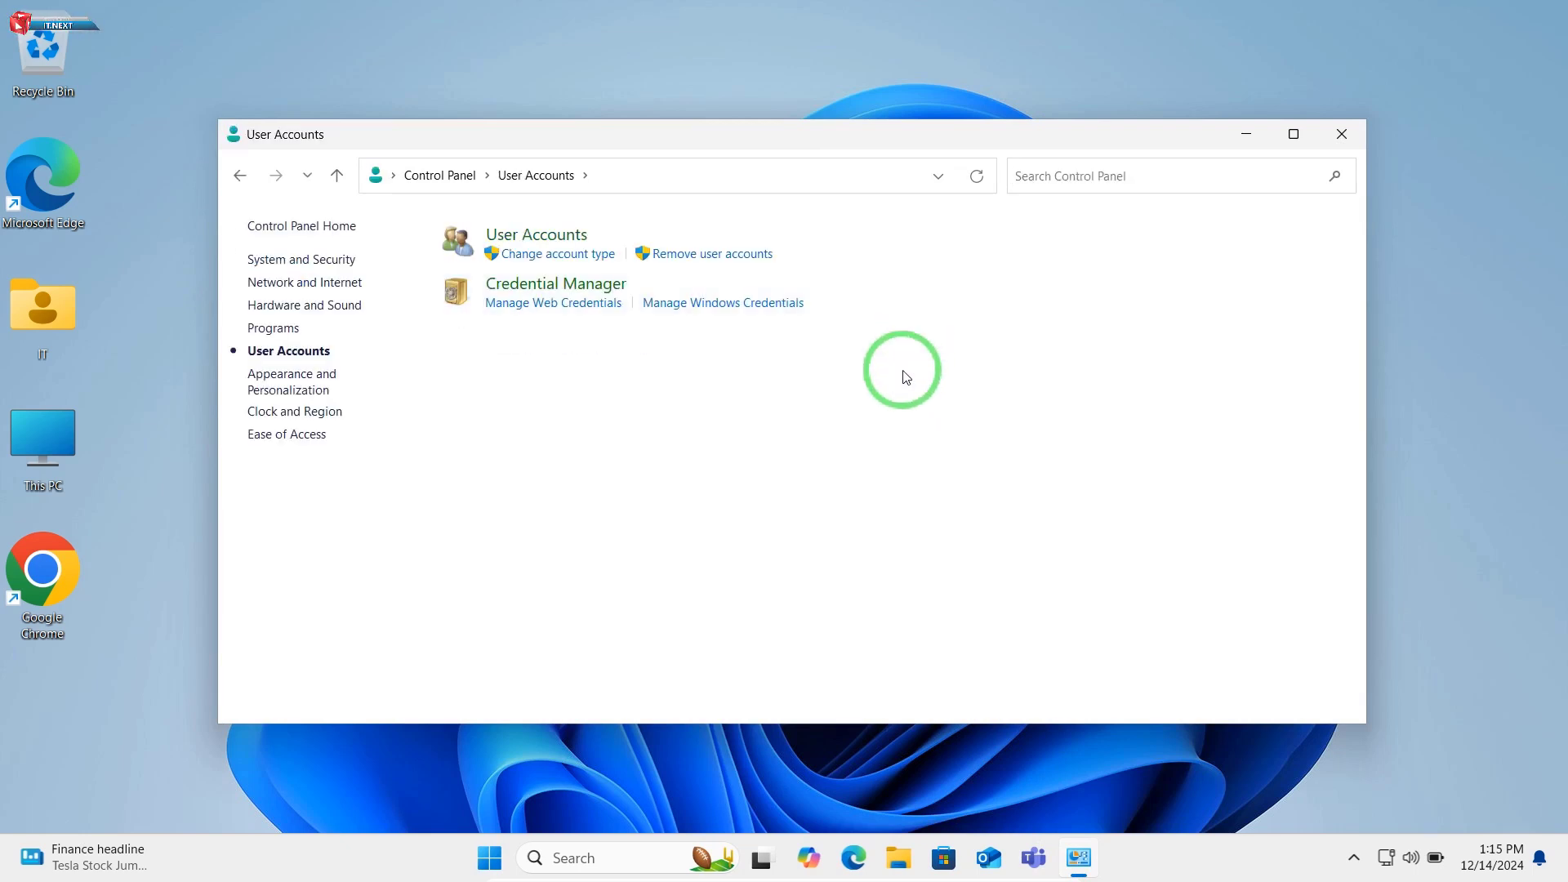
{"action": "left_click", "coordinate": [539, 236]}
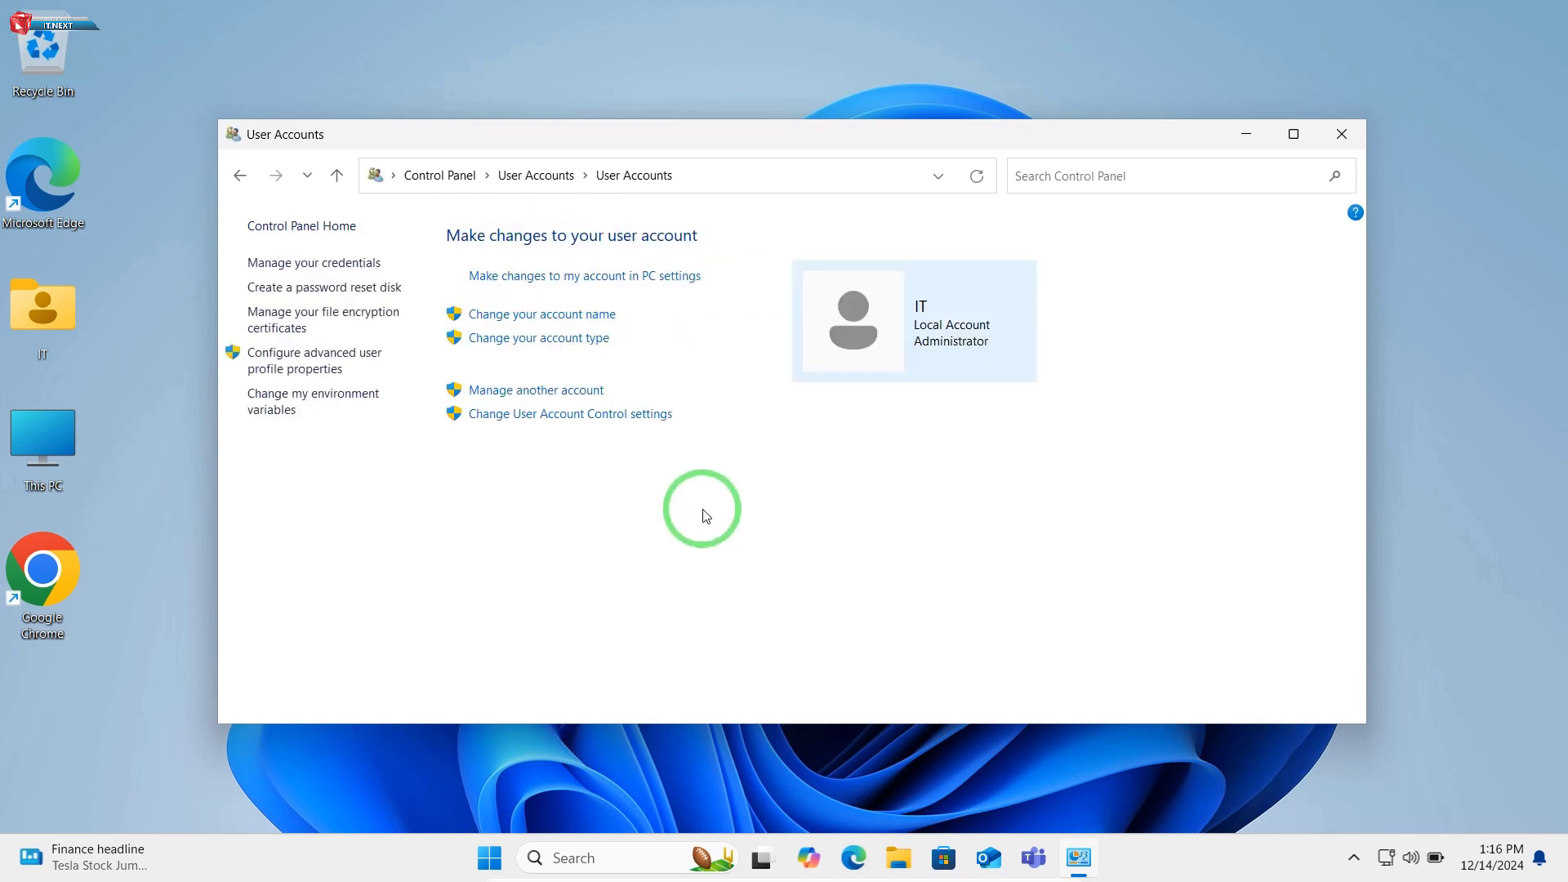
{"action": "left_click", "coordinate": [533, 387]}
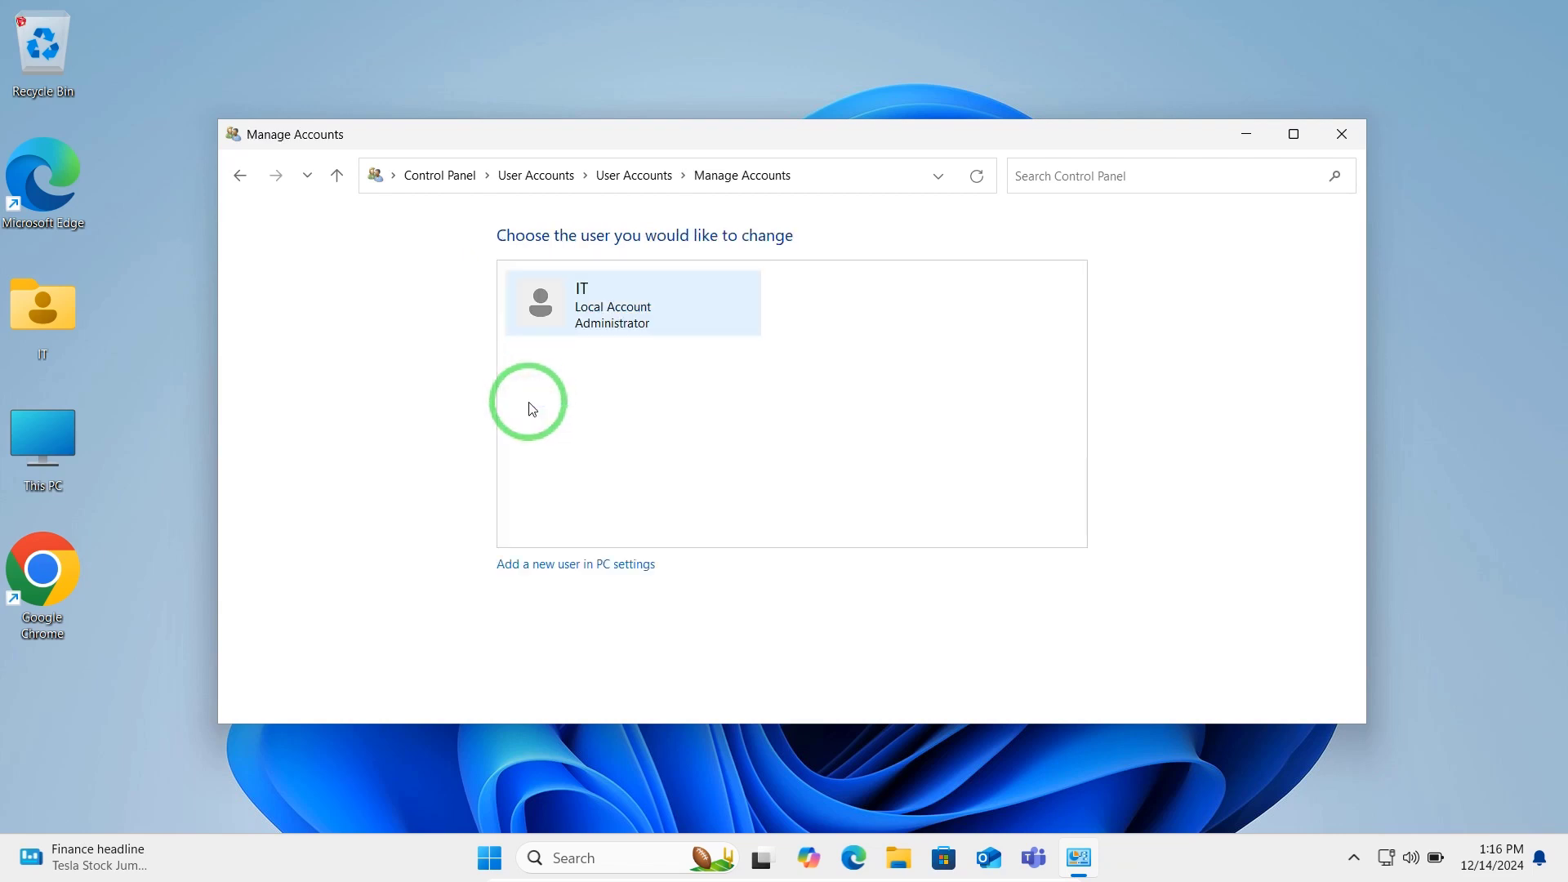
{"action": "left_click", "coordinate": [590, 315]}
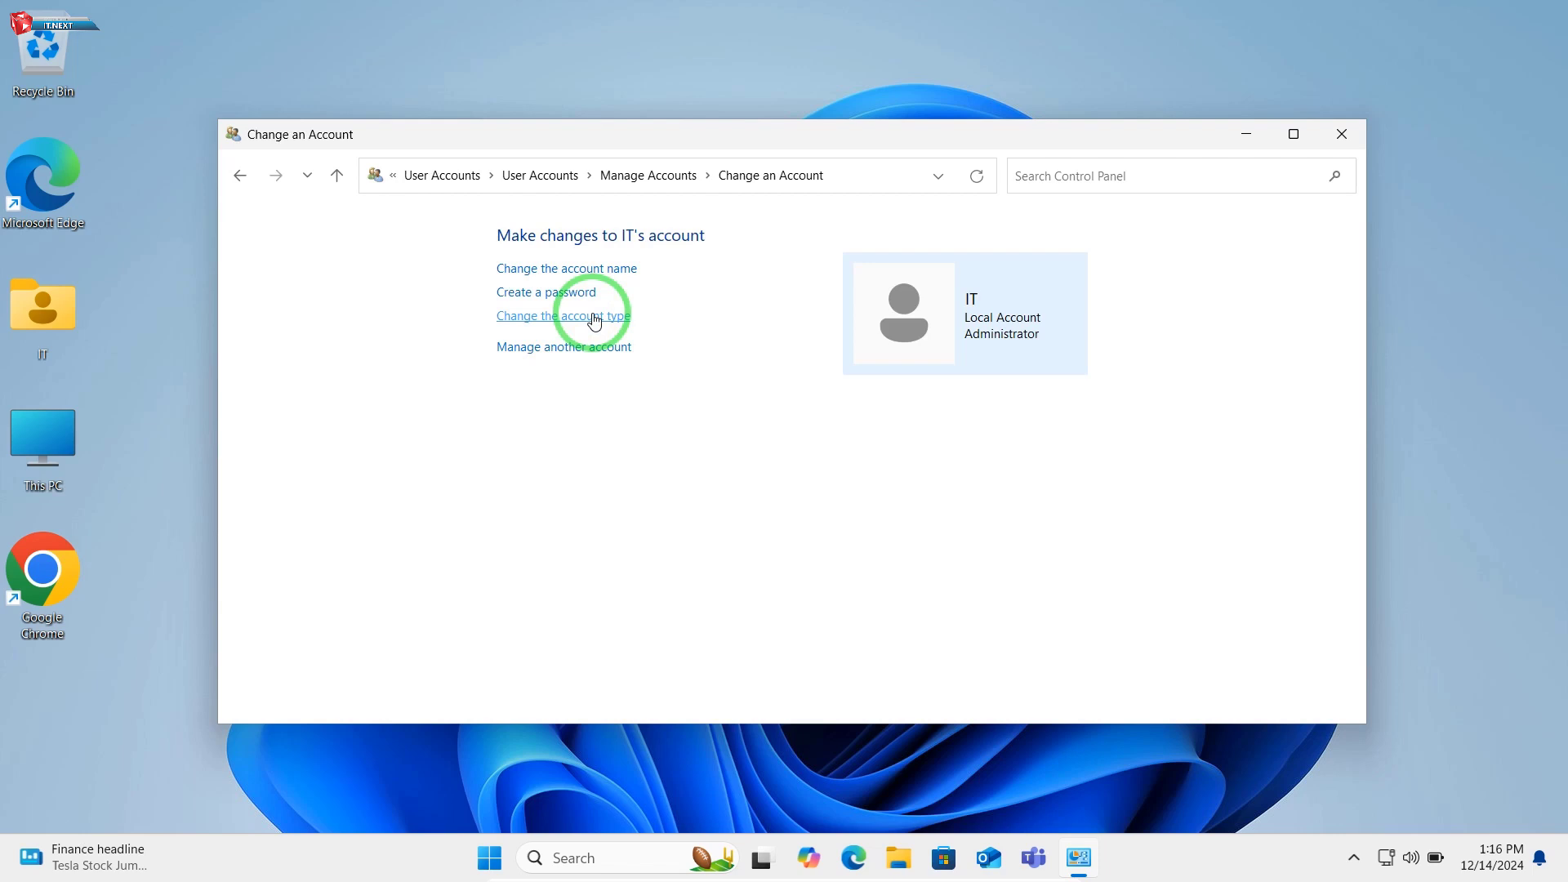
{"action": "left_click", "coordinate": [570, 268]}
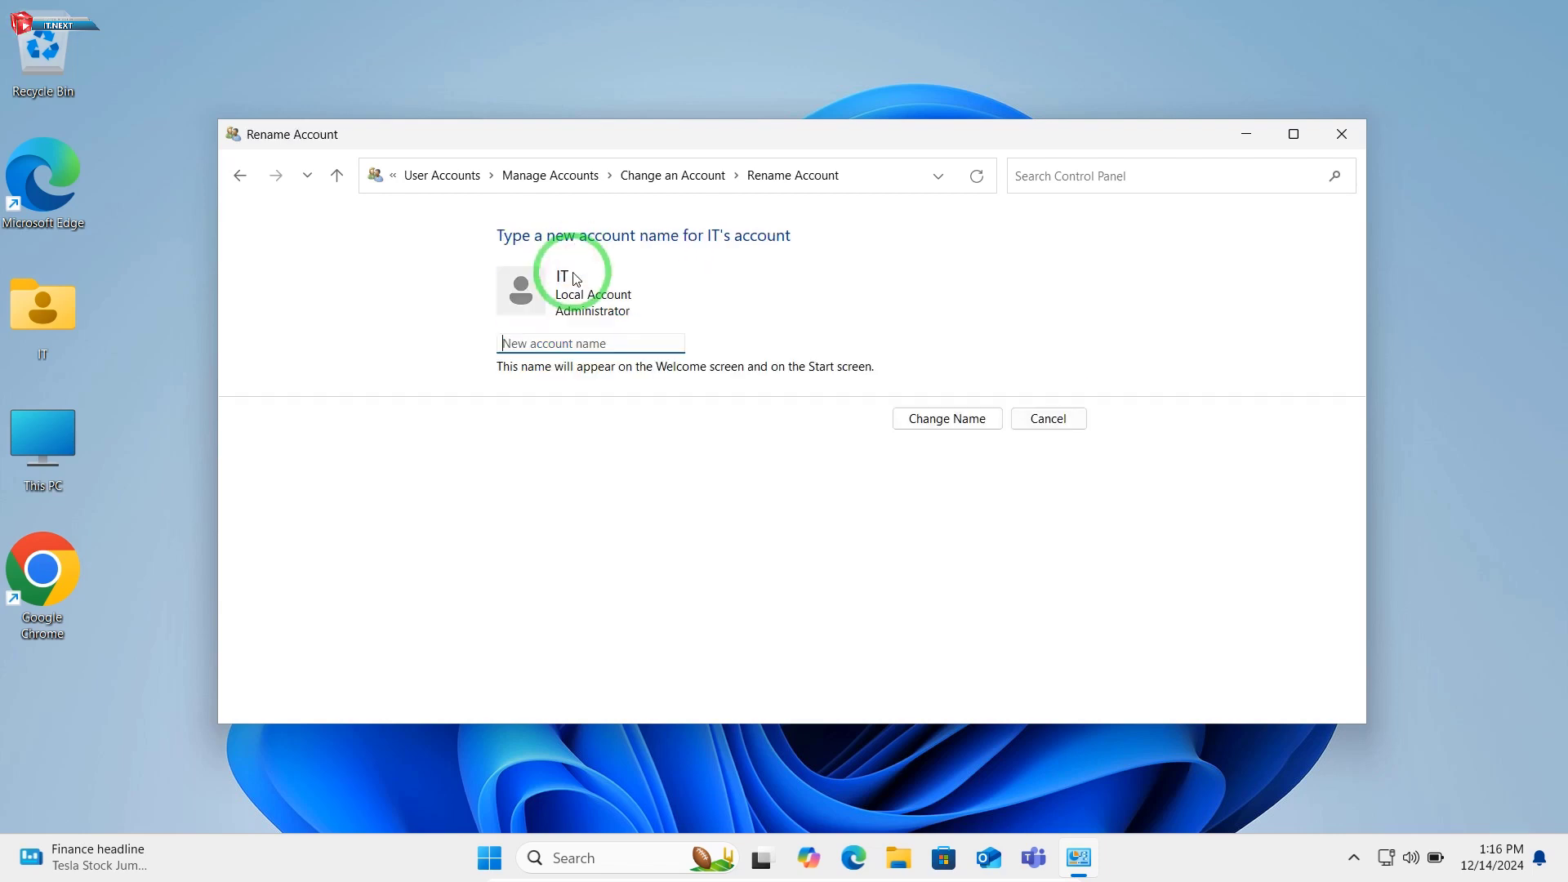
{"action": "left_click", "coordinate": [588, 341]}
{"action": "type", "text": "I"}
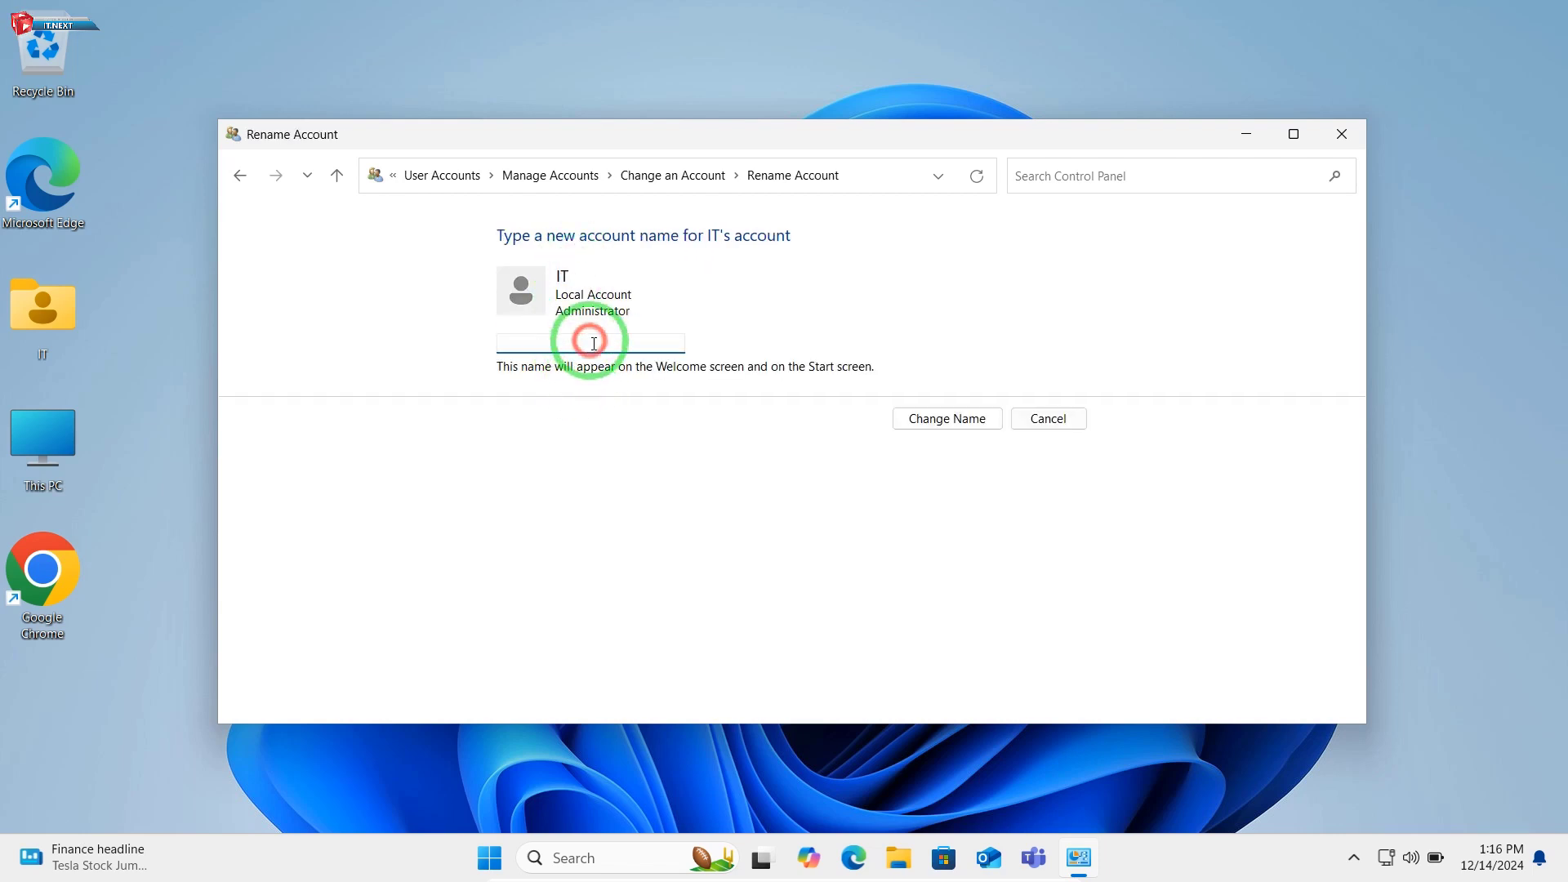
{"action": "type", "text": "T NEXT"}
{"action": "left_click_drag", "start_coordinate": [584, 343], "coordinate": [458, 360]}
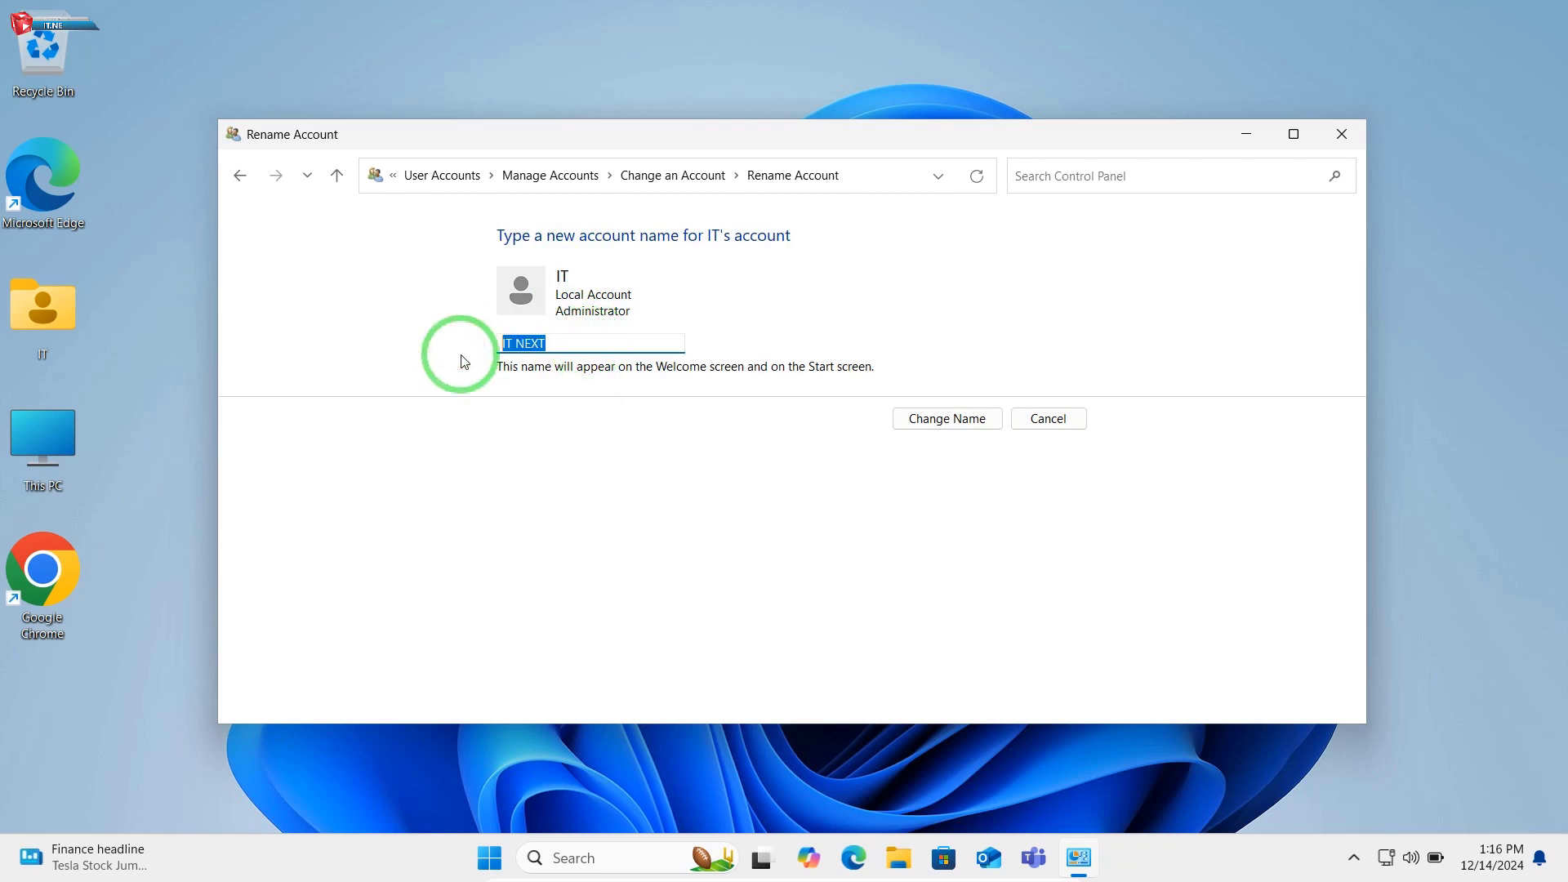
{"action": "left_click", "coordinate": [966, 422]}
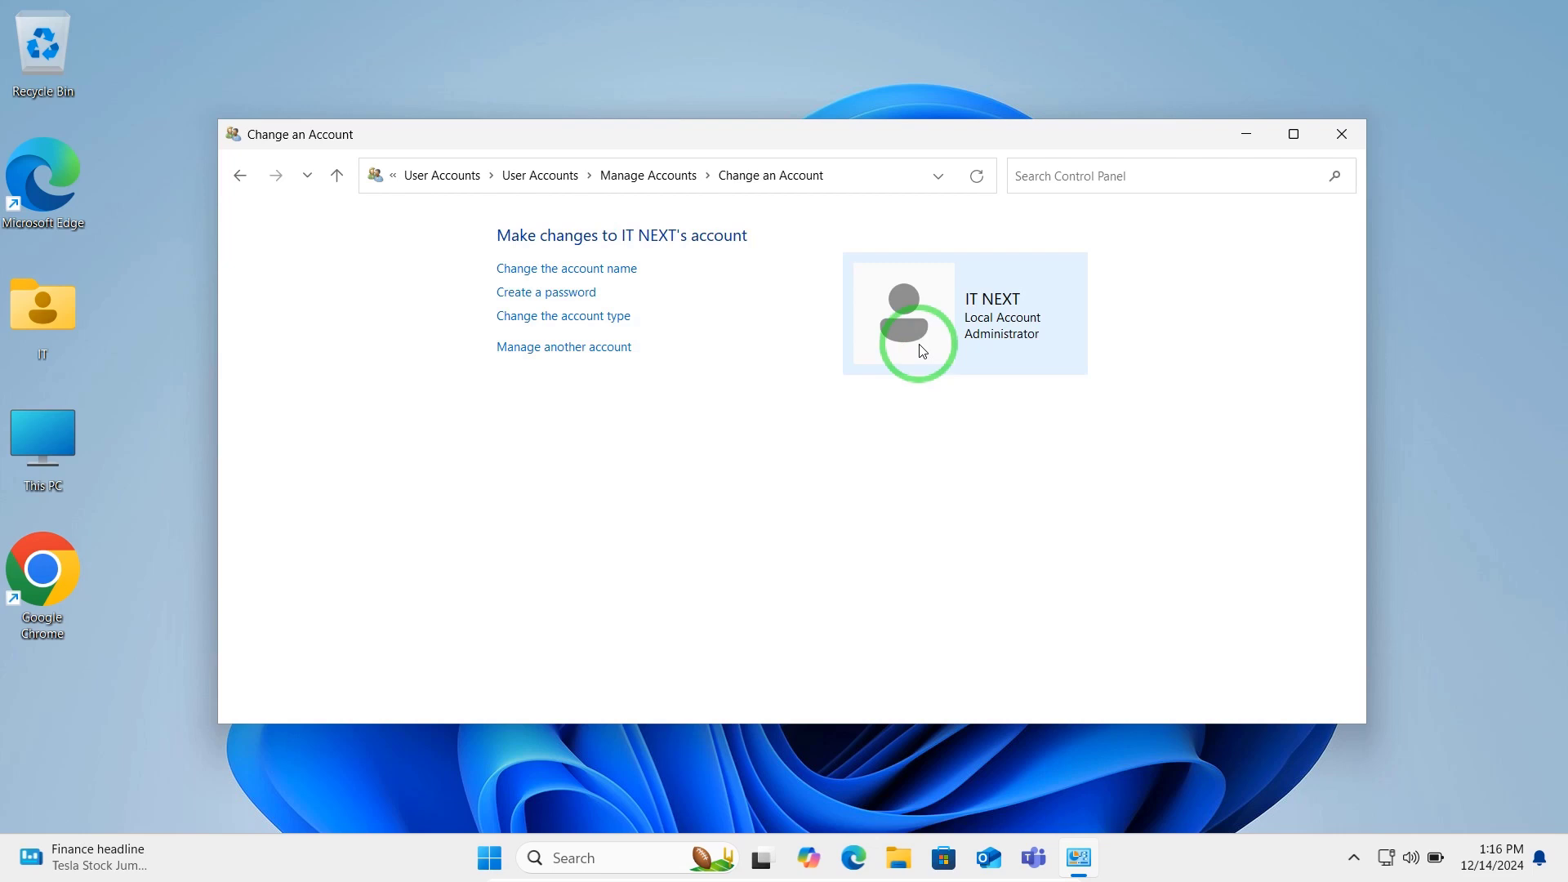
Close Control Panel, sign out from Start, and sign back in as IT NEXT
{"action": "left_click", "coordinate": [1340, 134]}
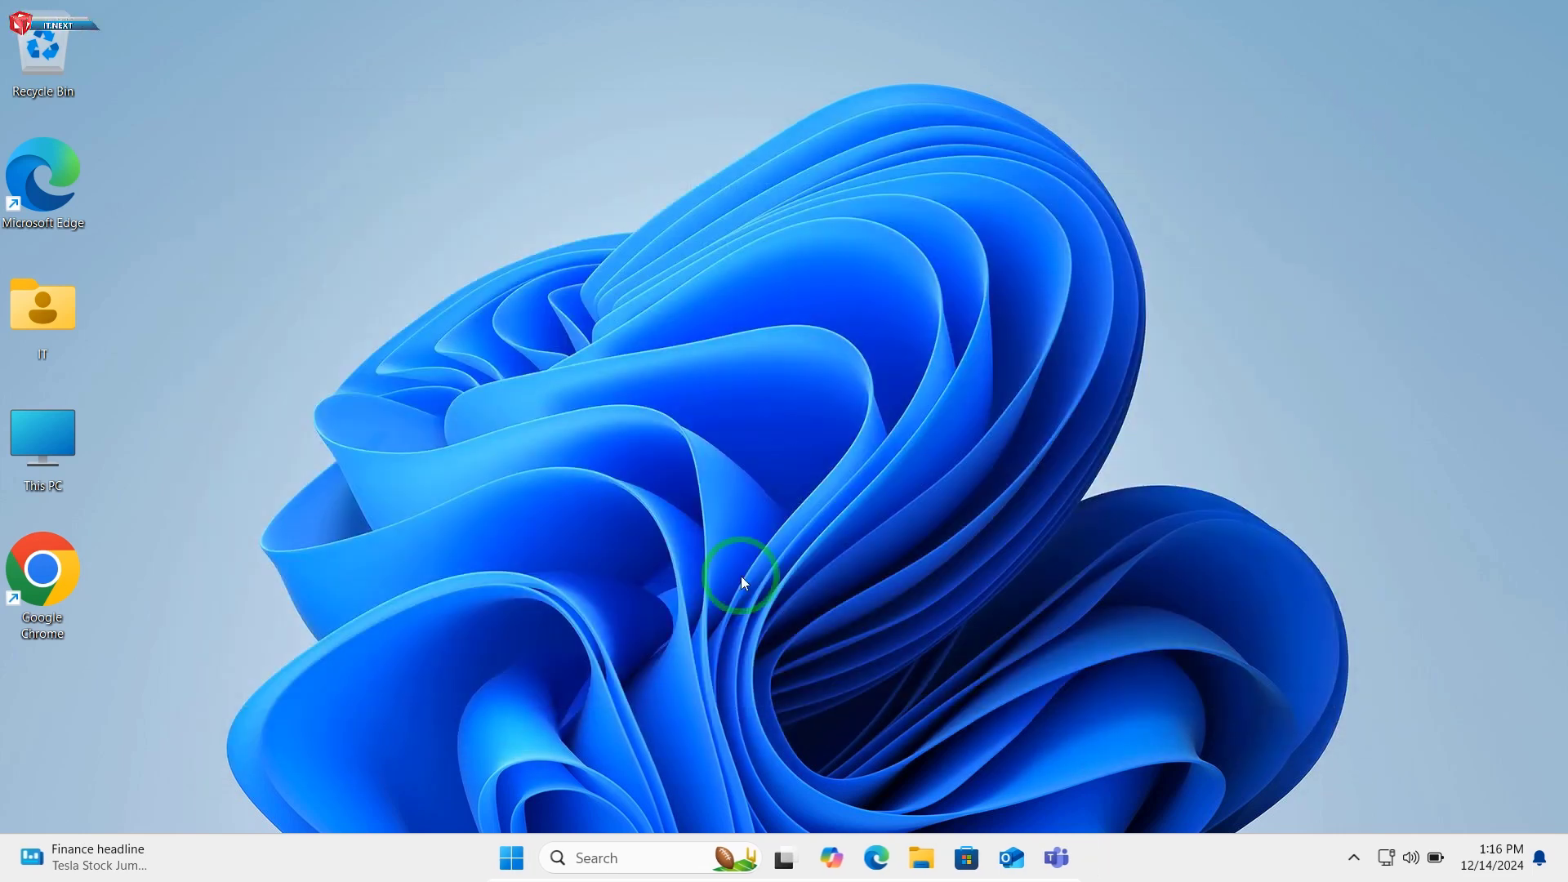
{"action": "left_click", "coordinate": [512, 857]}
{"action": "left_click", "coordinate": [539, 788]}
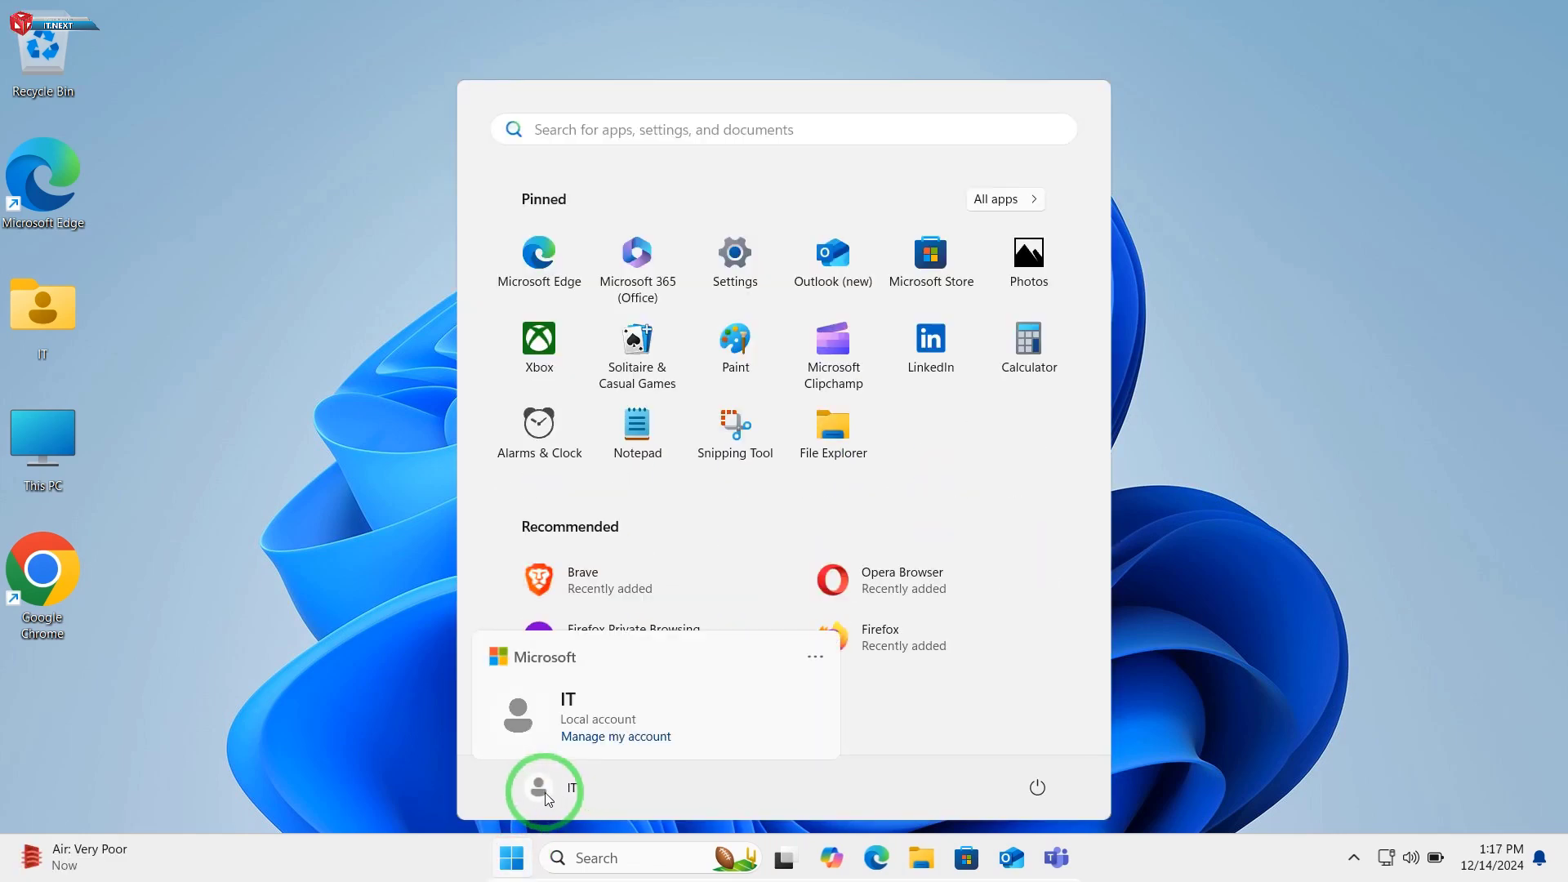
{"action": "left_click", "coordinate": [750, 674]}
{"action": "left_click", "coordinate": [815, 656]}
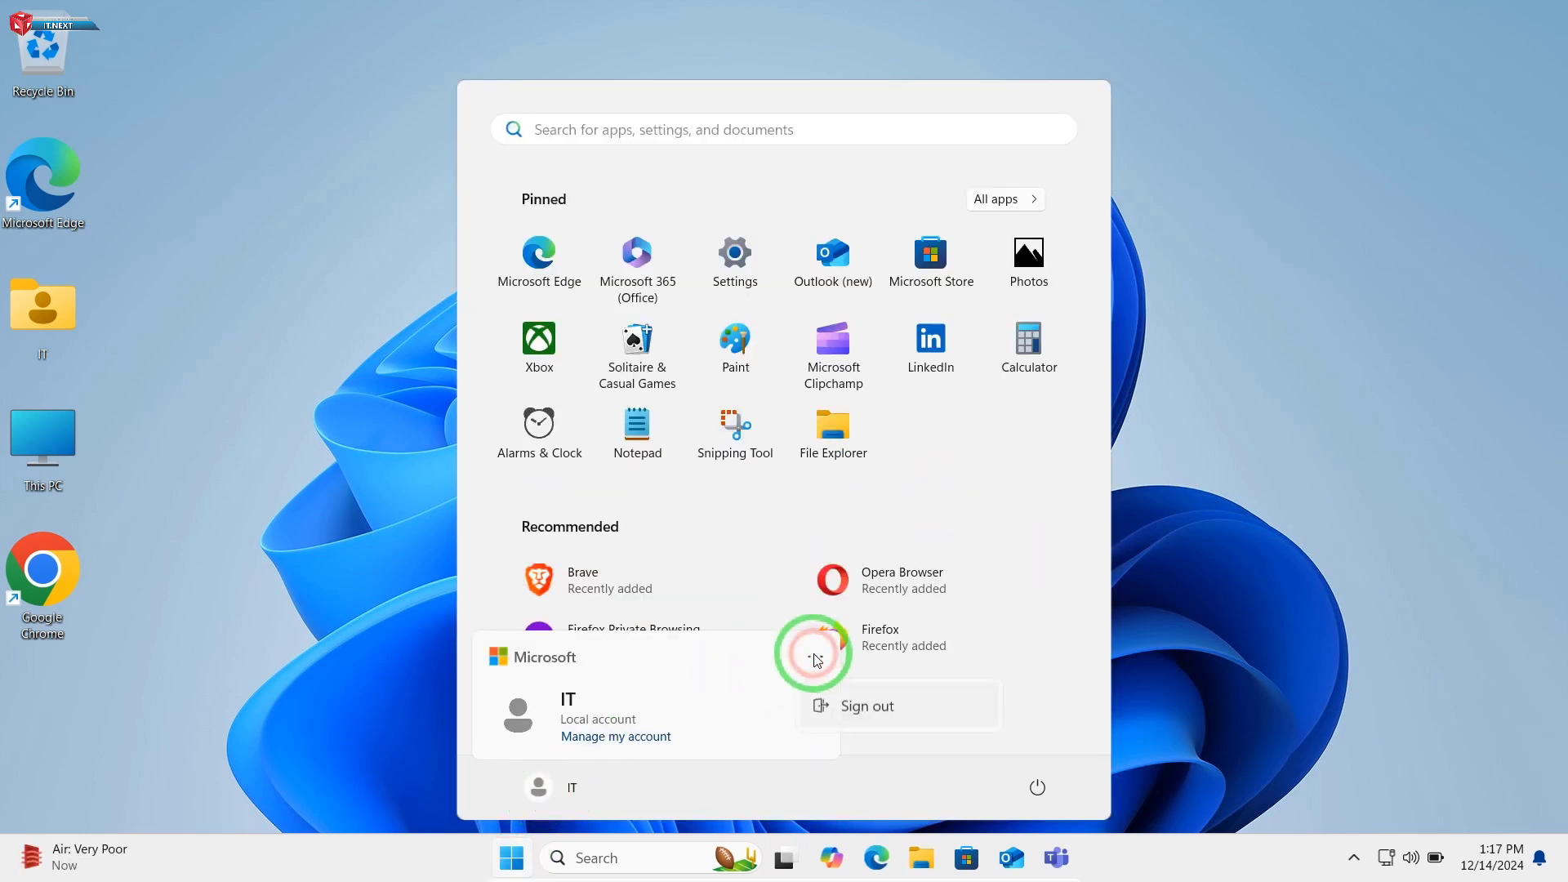
{"action": "left_click", "coordinate": [845, 712]}
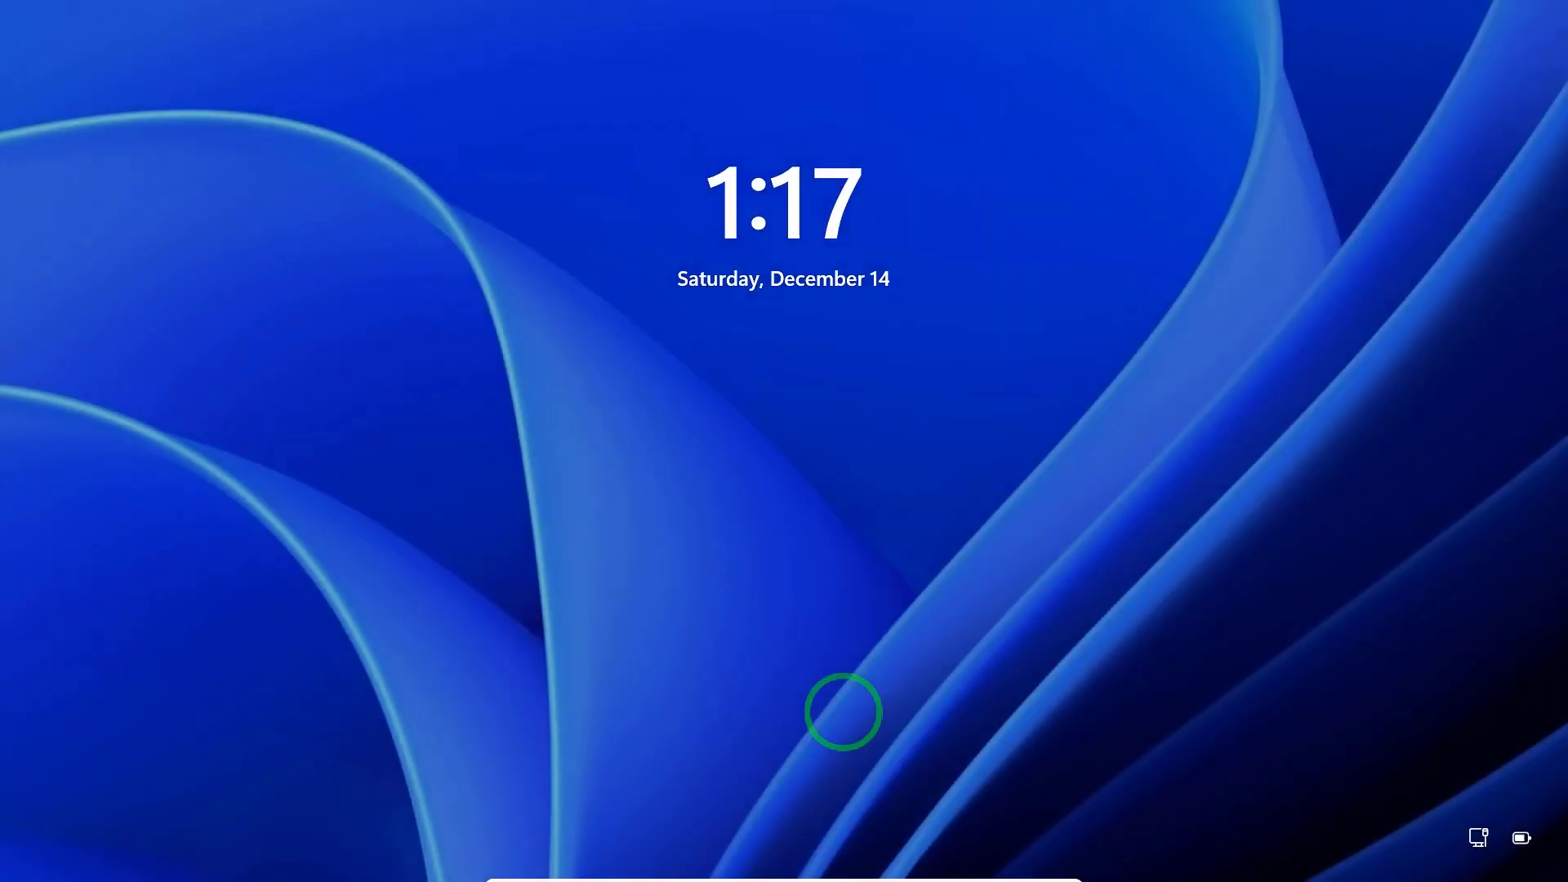
{"action": "left_click", "coordinate": [844, 714]}
{"action": "left_click", "coordinate": [796, 487]}
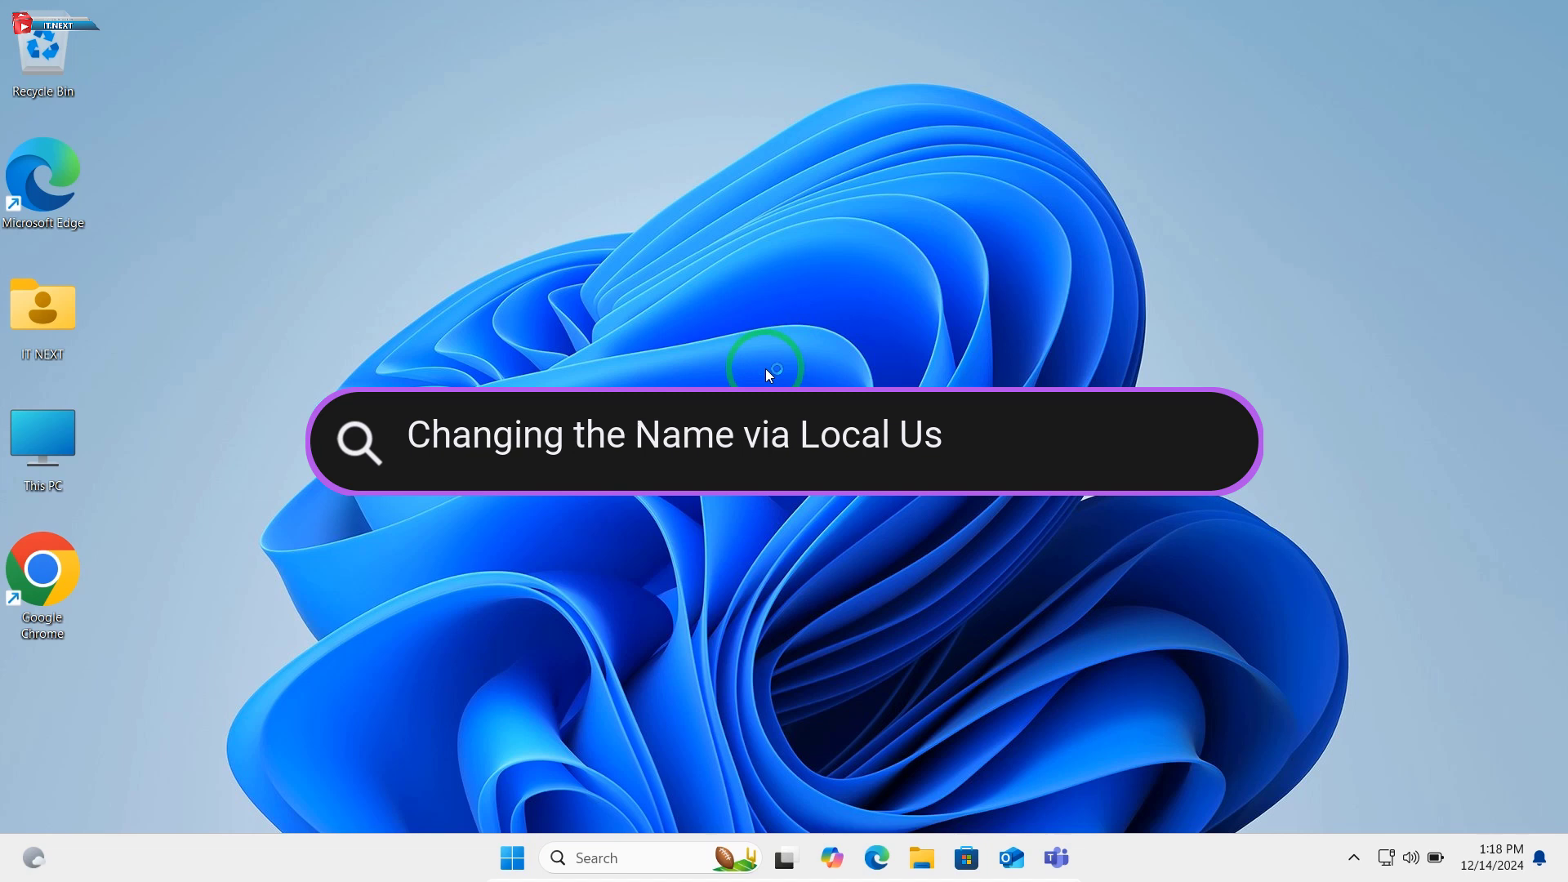
Refresh the desktop twice from its right-click menu
{"action": "right_click", "coordinate": [766, 374]}
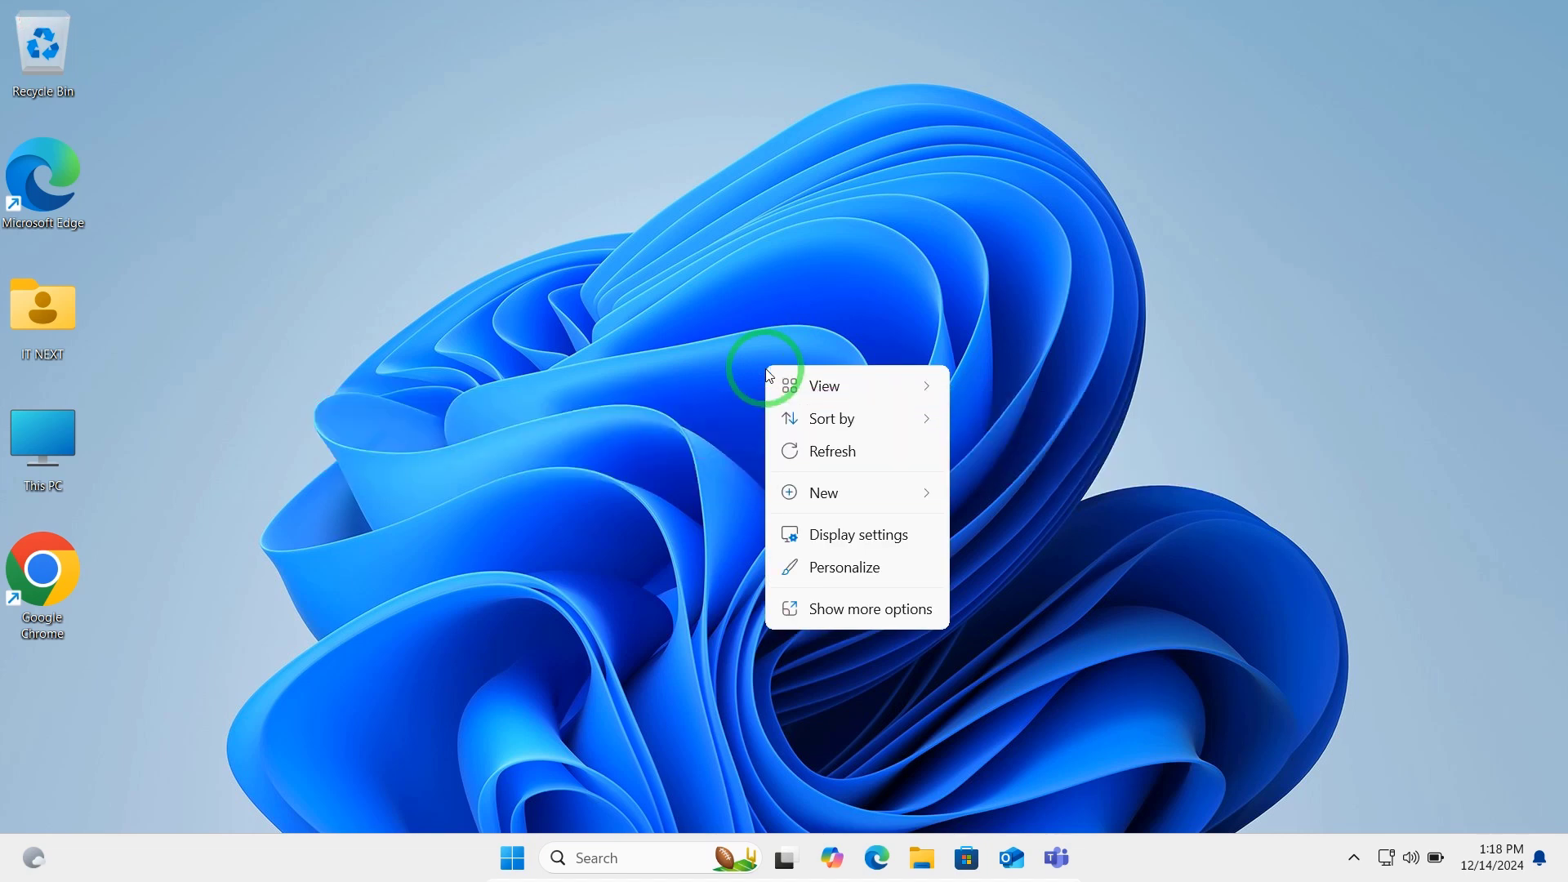
{"action": "left_click", "coordinate": [819, 451]}
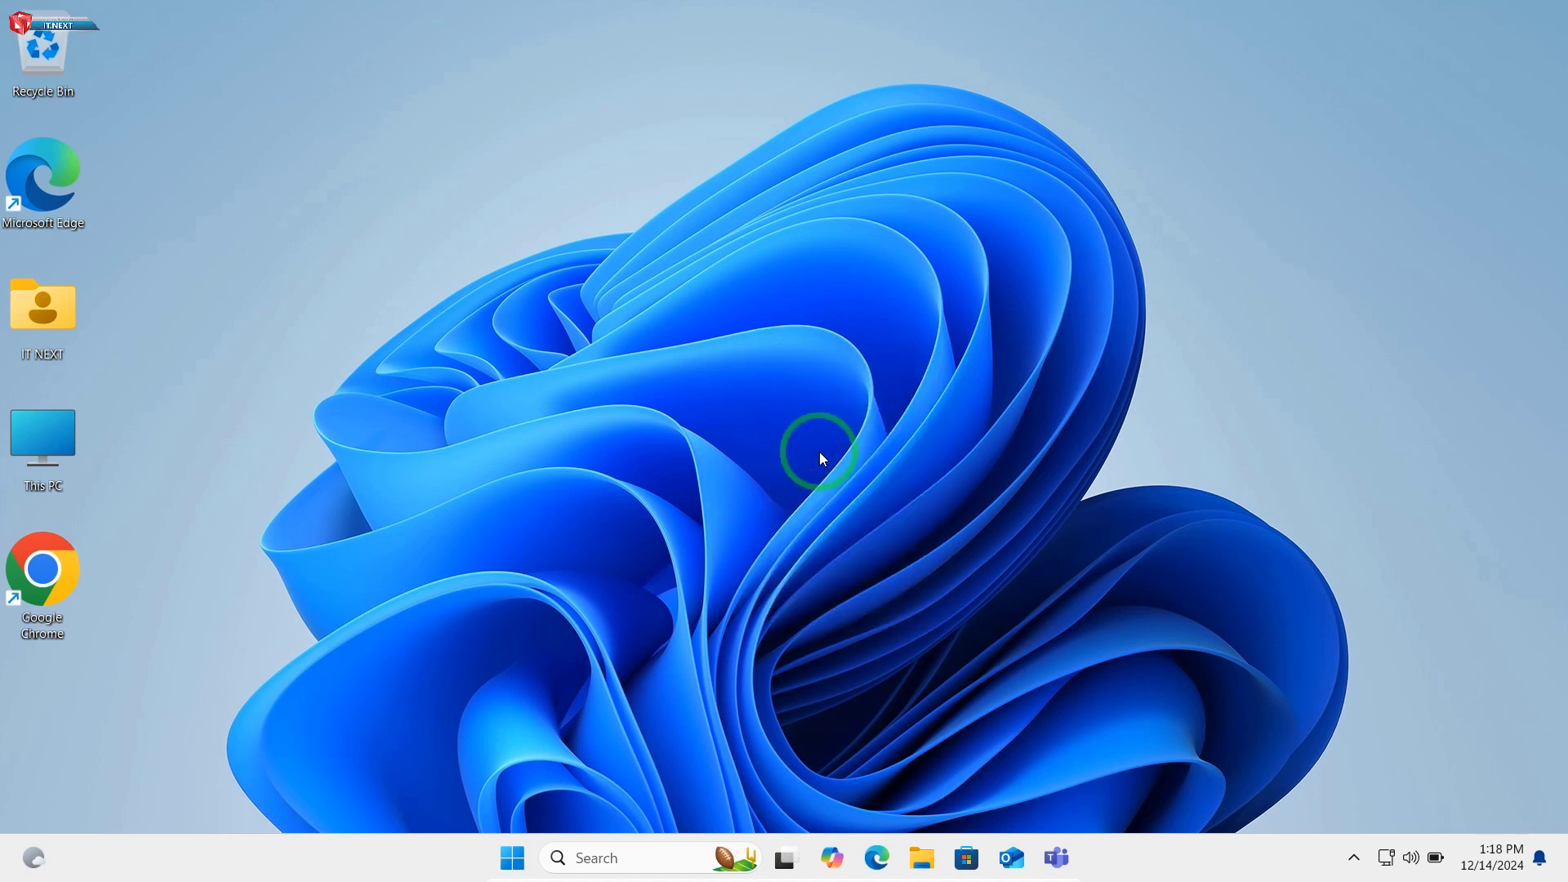
{"action": "right_click", "coordinate": [886, 301]}
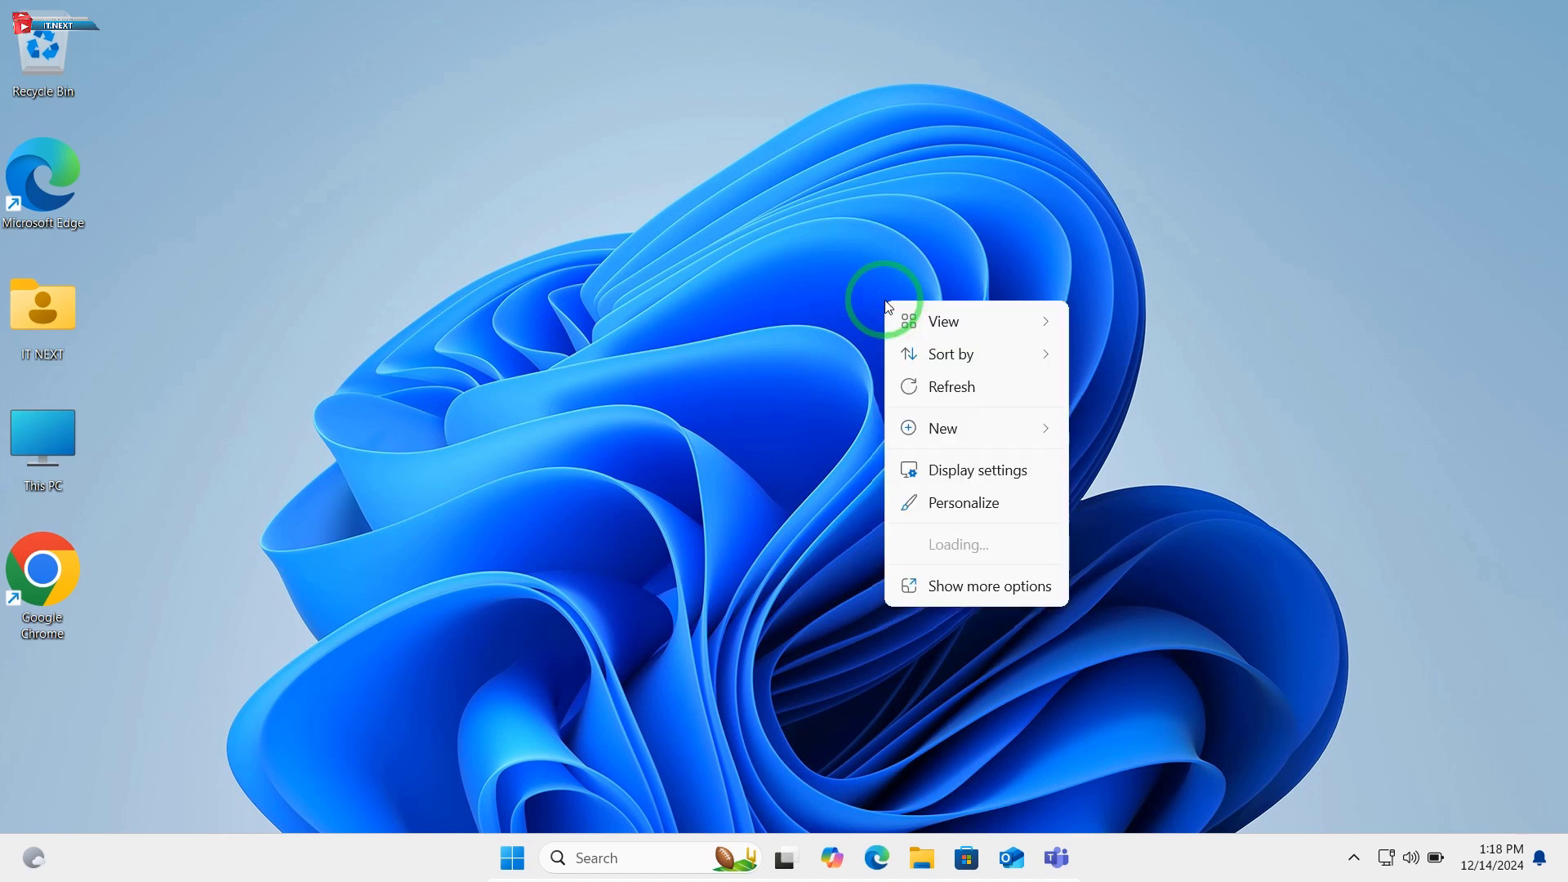
{"action": "left_click", "coordinate": [950, 389]}
Enter lusrmgr.msc in the Run dialog
{"action": "key", "text": "super+r"}
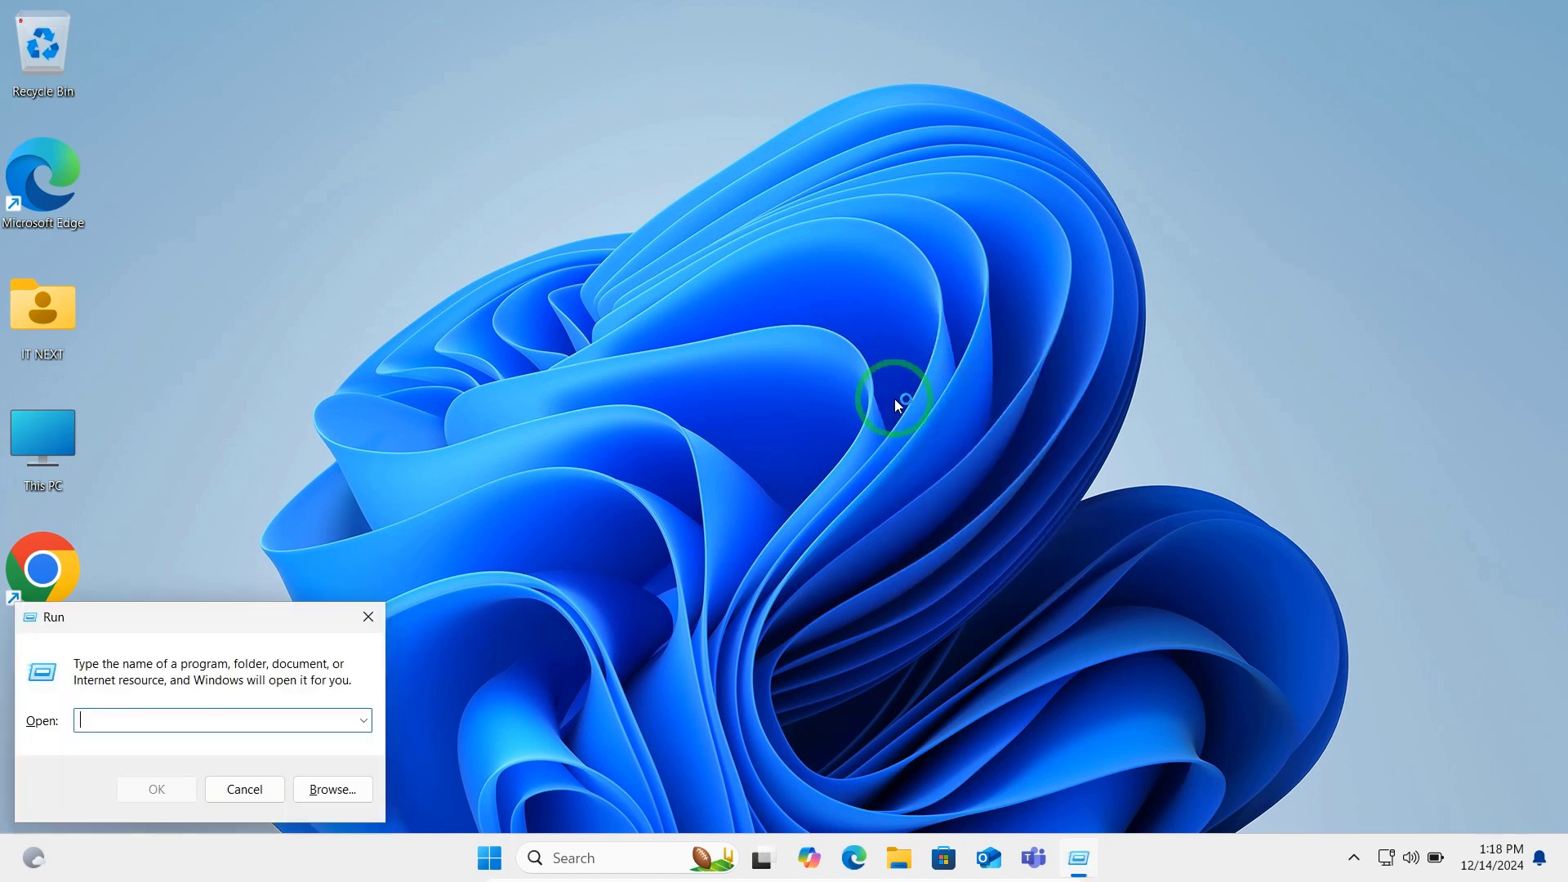
{"action": "type", "text": "lusrmgr"}
{"action": "left_click", "coordinate": [200, 749]}
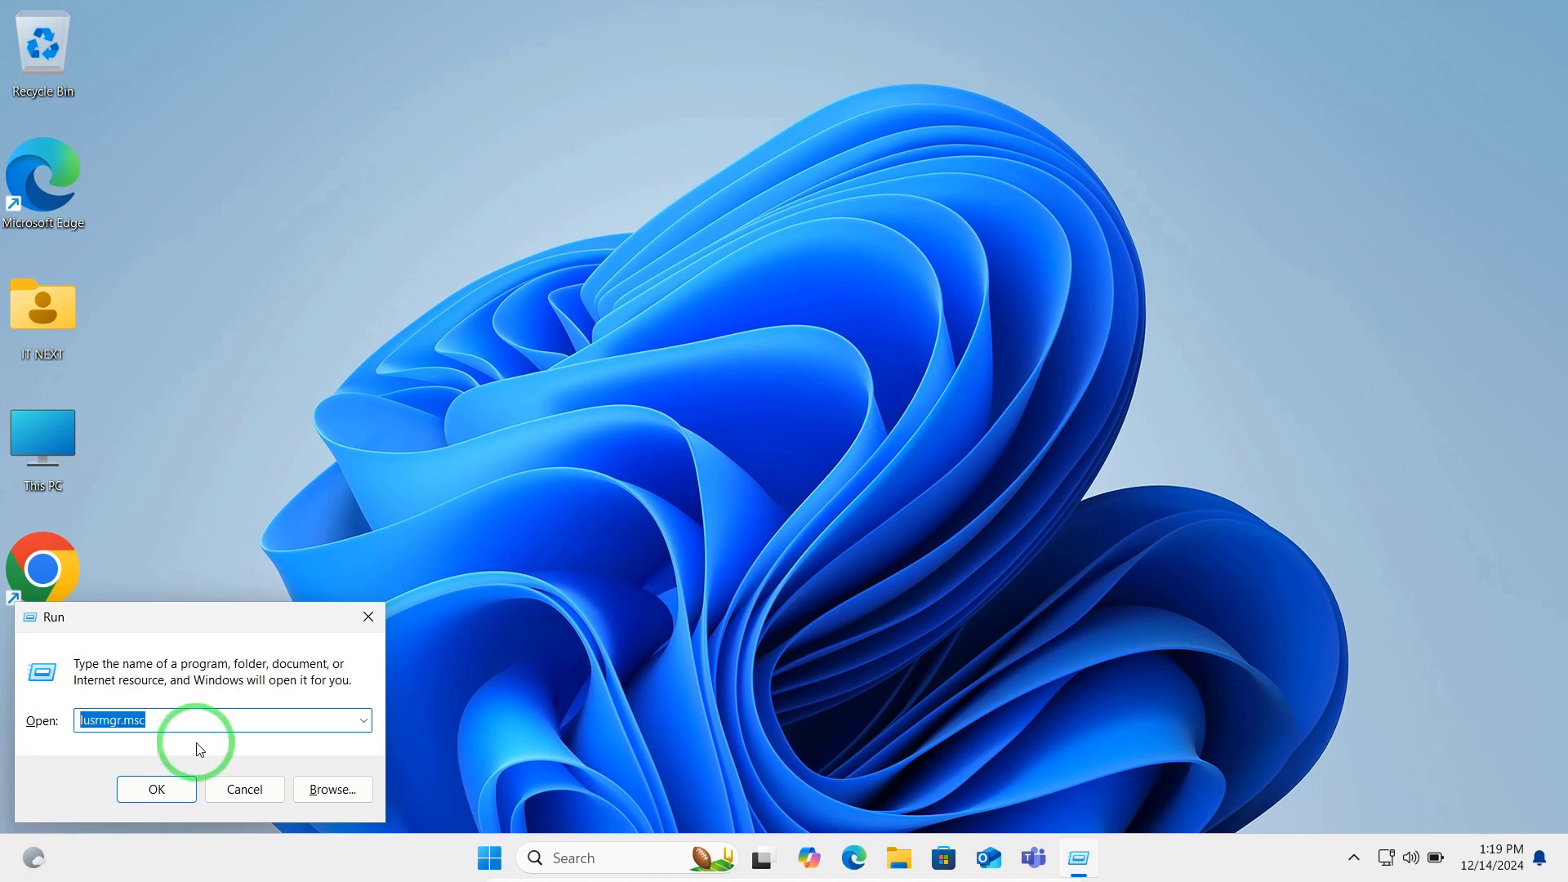
Launch Local Users and Groups, rename user IT to 'IT NEXT ACCOUNT', then close it
{"action": "left_click", "coordinate": [181, 790]}
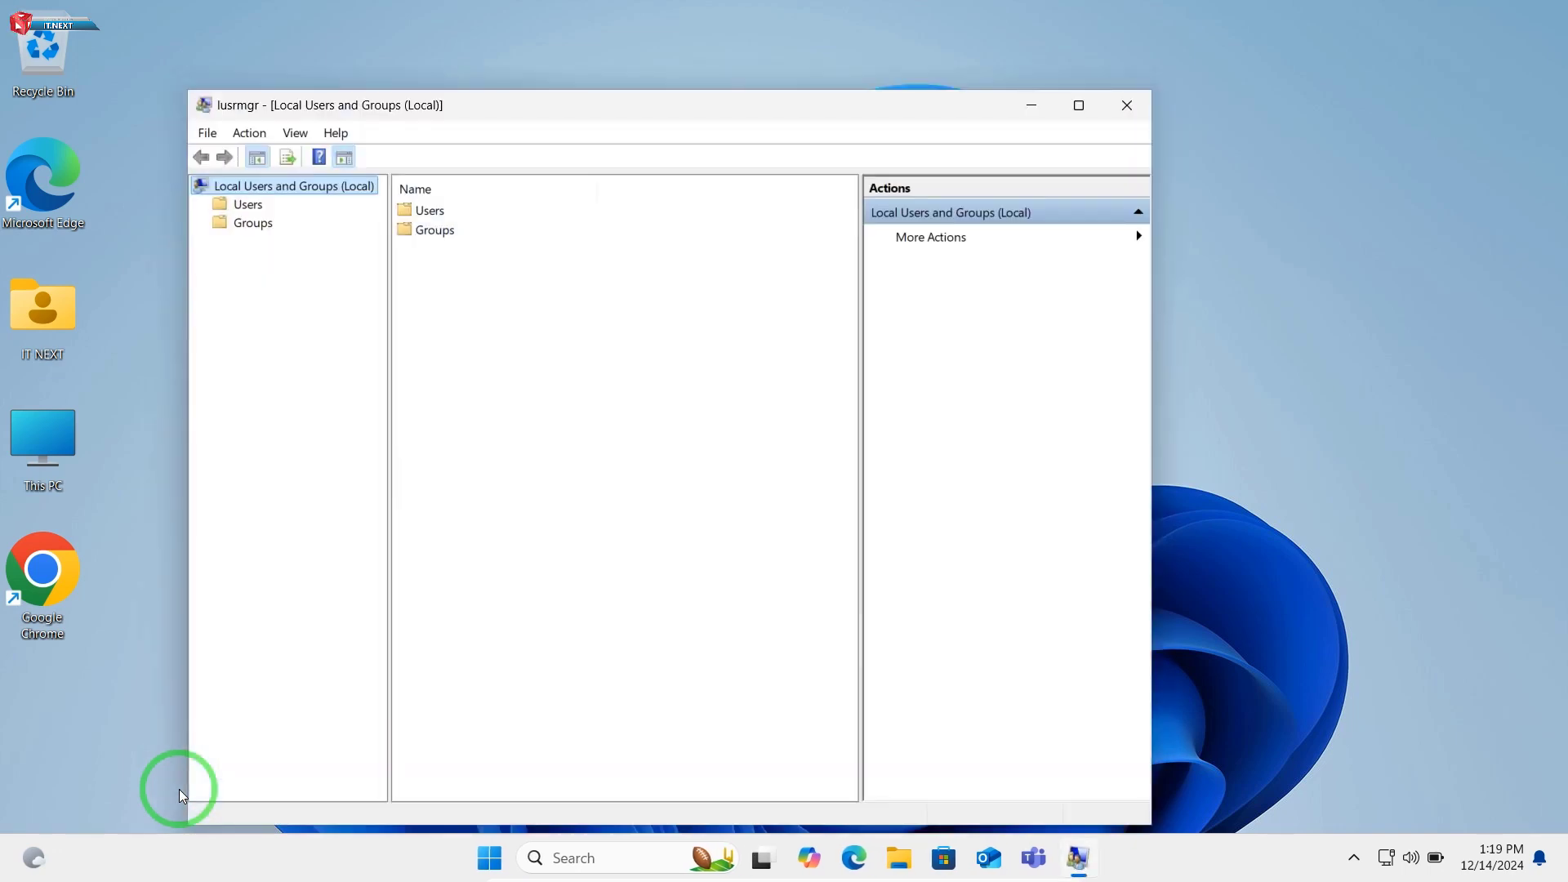
{"action": "left_click", "coordinate": [247, 206]}
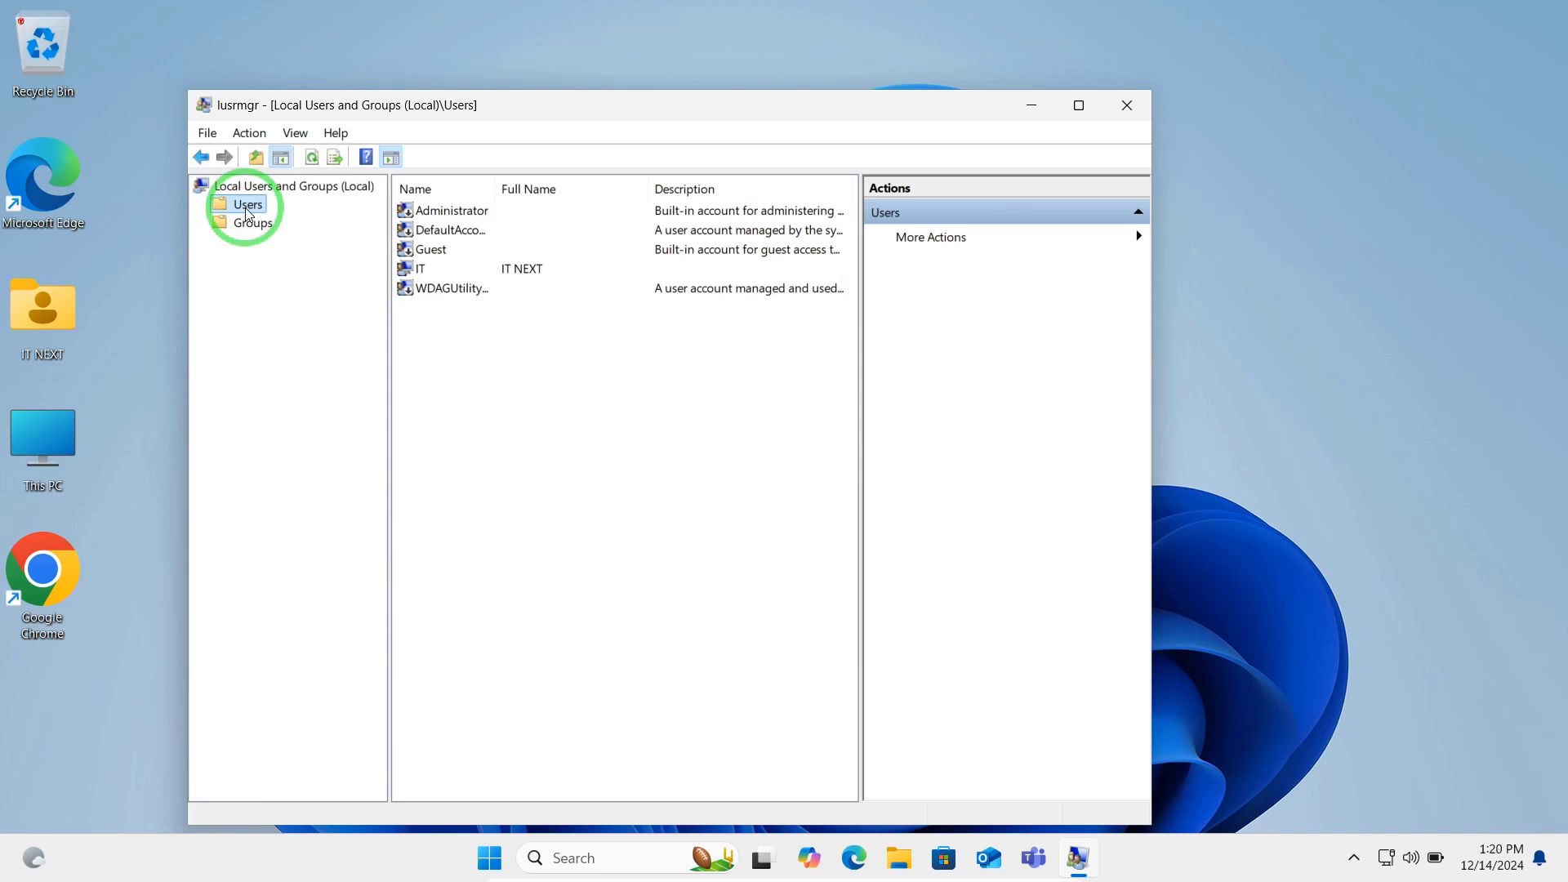
{"action": "right_click", "coordinate": [511, 268]}
{"action": "left_click", "coordinate": [571, 369]}
{"action": "type", "text": "IT NEXT "}
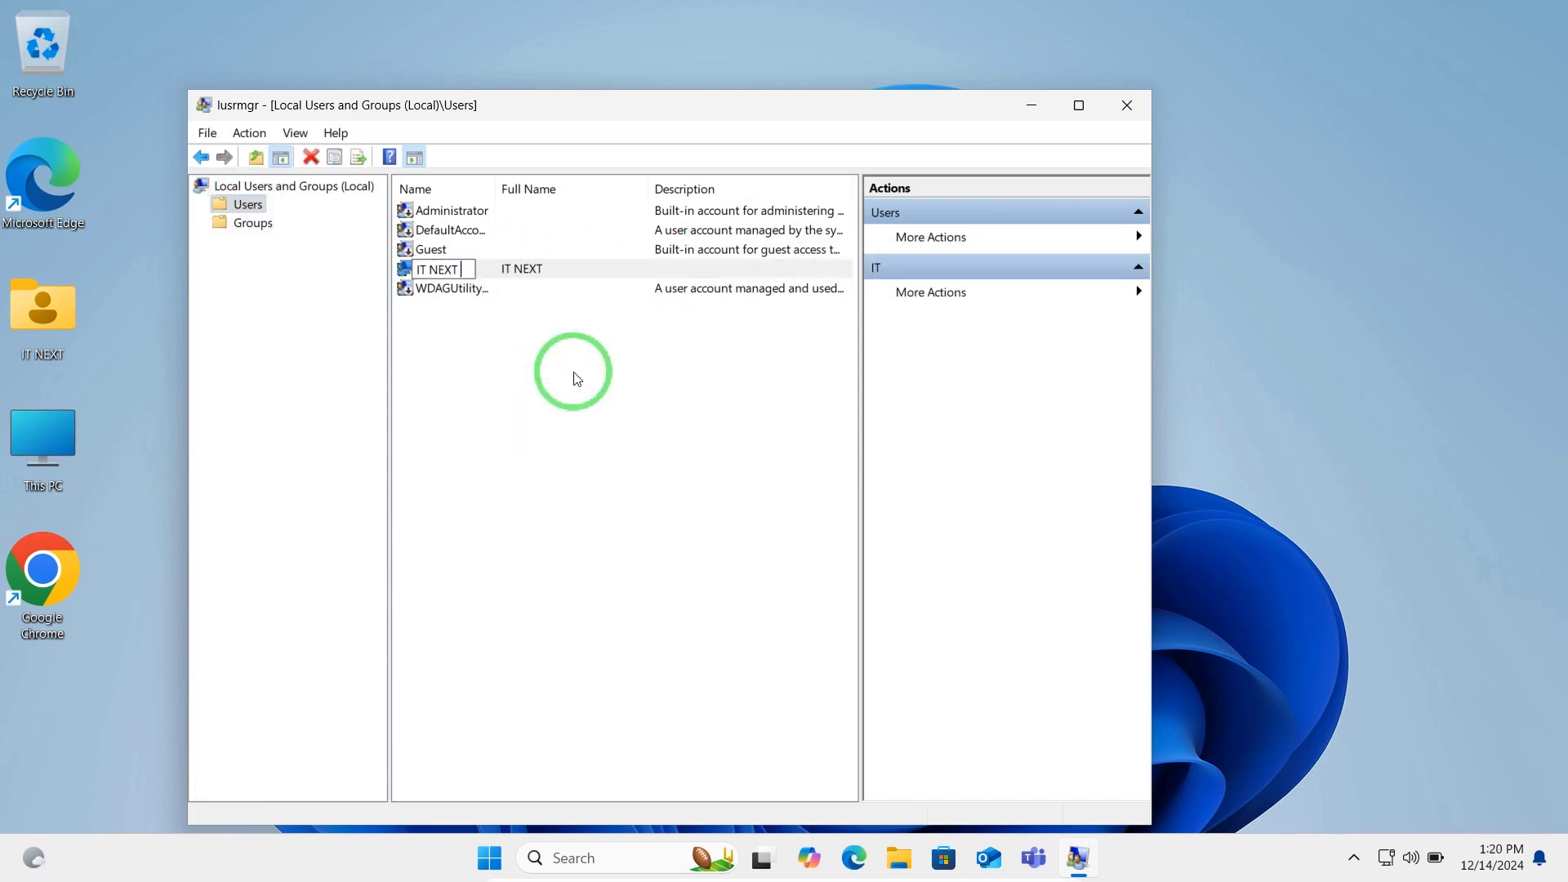
{"action": "type", "text": "ACCOUNT"}
{"action": "key", "text": "Return"}
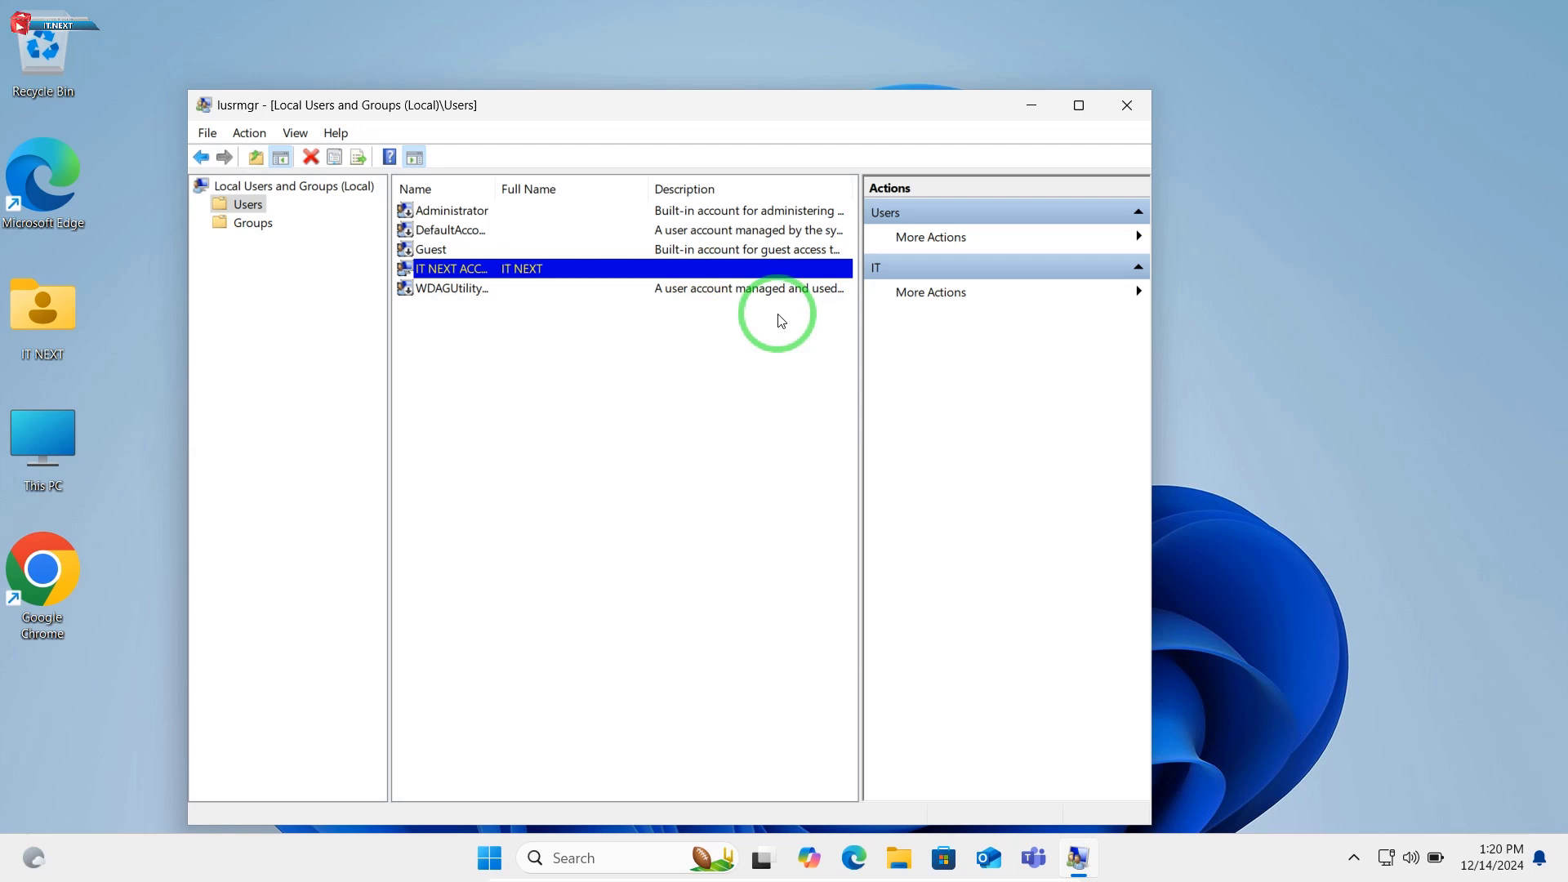
{"action": "left_click", "coordinate": [1127, 104]}
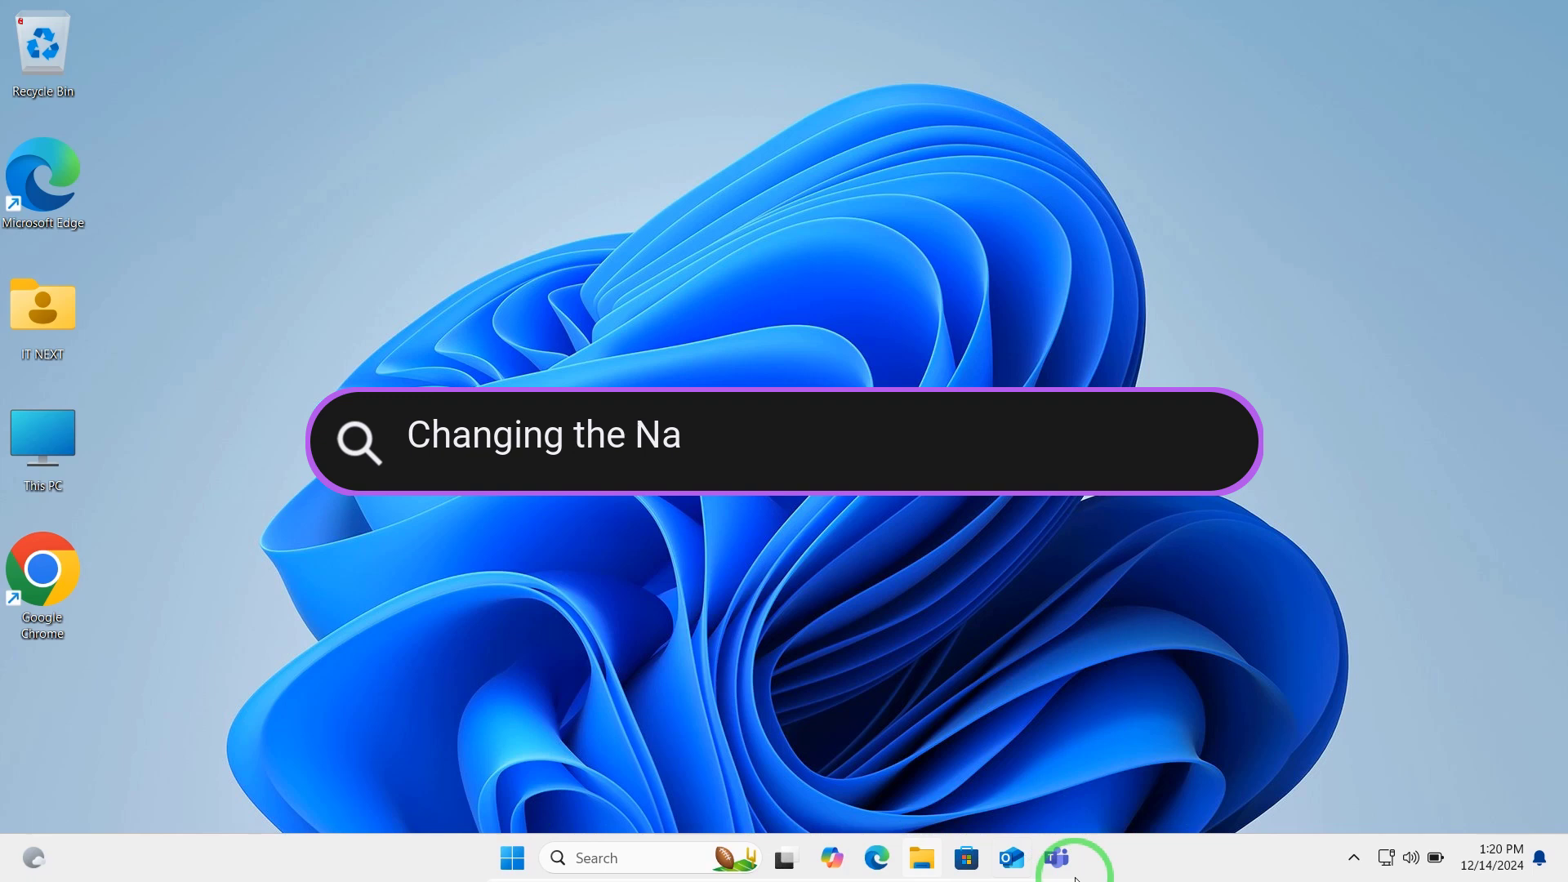
Launch netplwiz from the Run dialog to open the User Accounts window
{"action": "right_click", "coordinate": [1130, 873]}
{"action": "left_click", "coordinate": [1174, 778]}
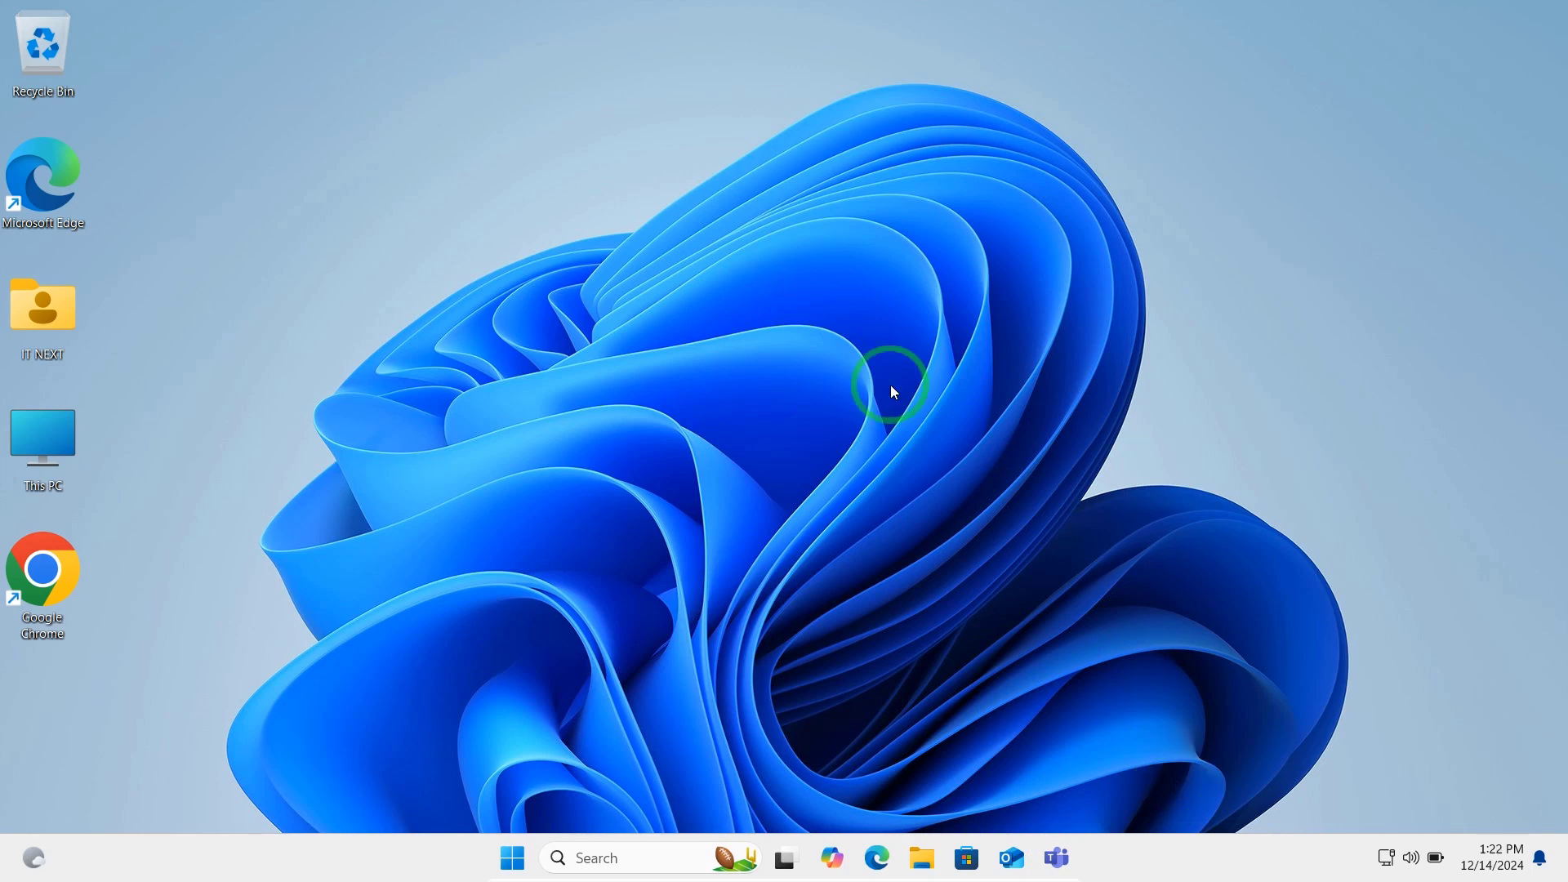
{"action": "key", "text": "super+r"}
{"action": "type", "text": "n"}
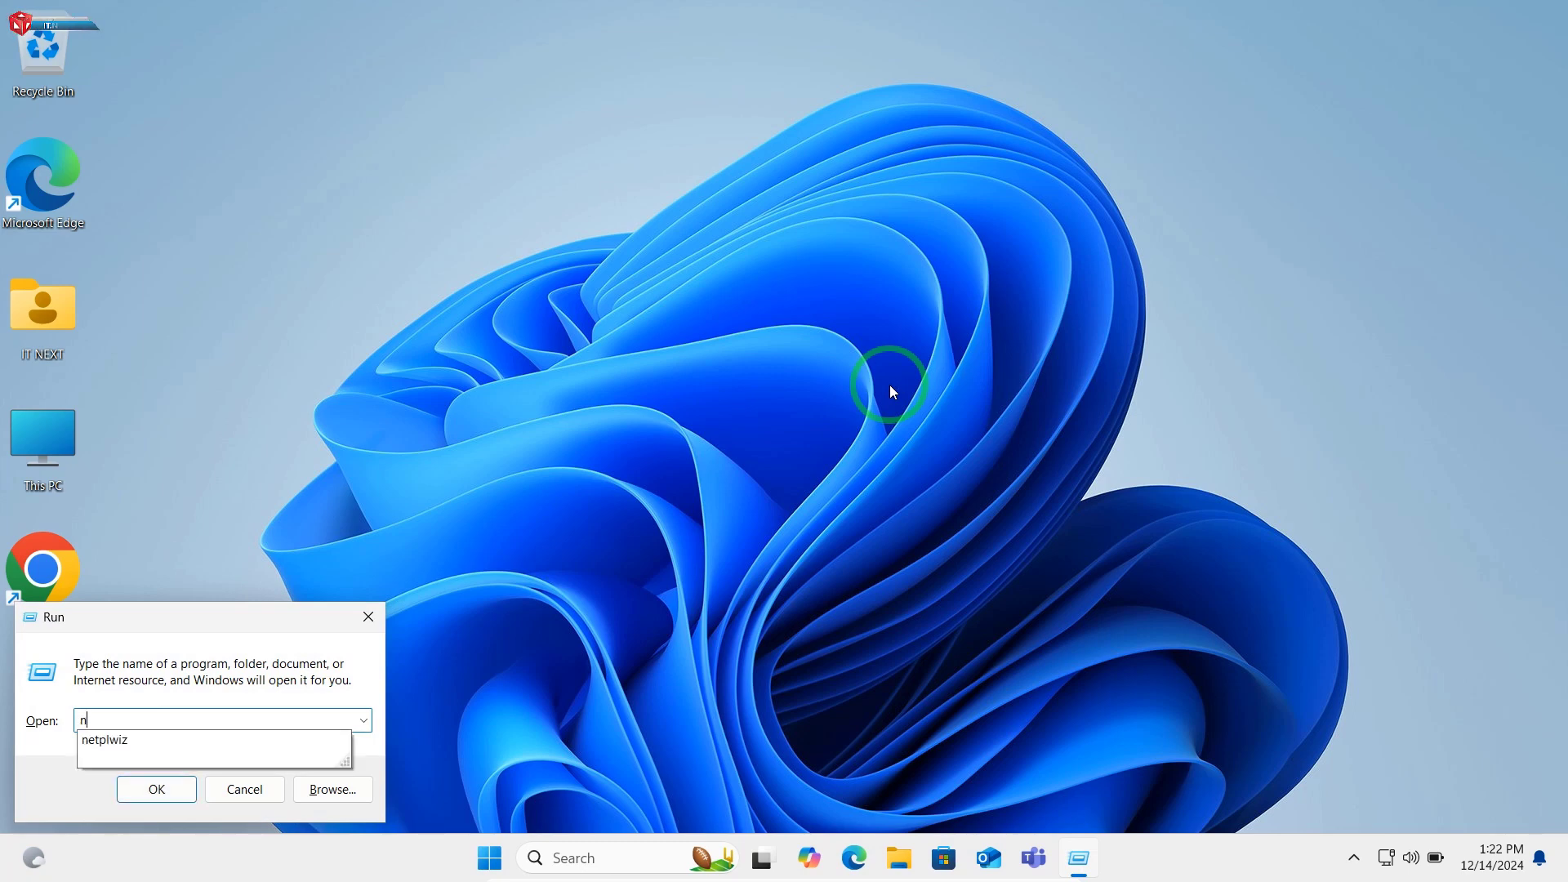
{"action": "key", "text": "Down"}
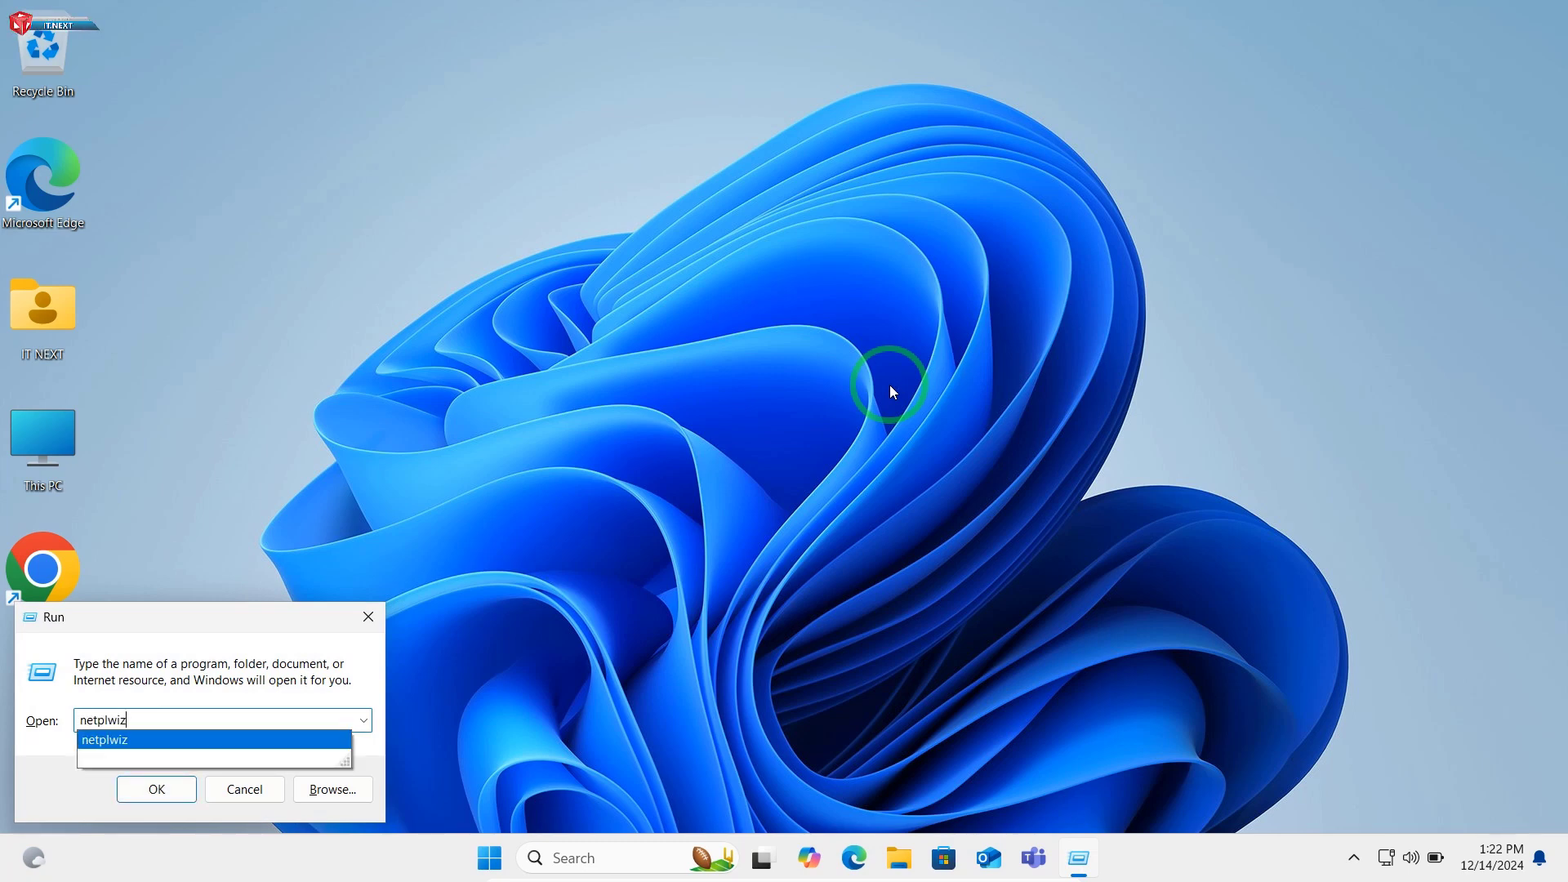
{"action": "key", "text": "Return"}
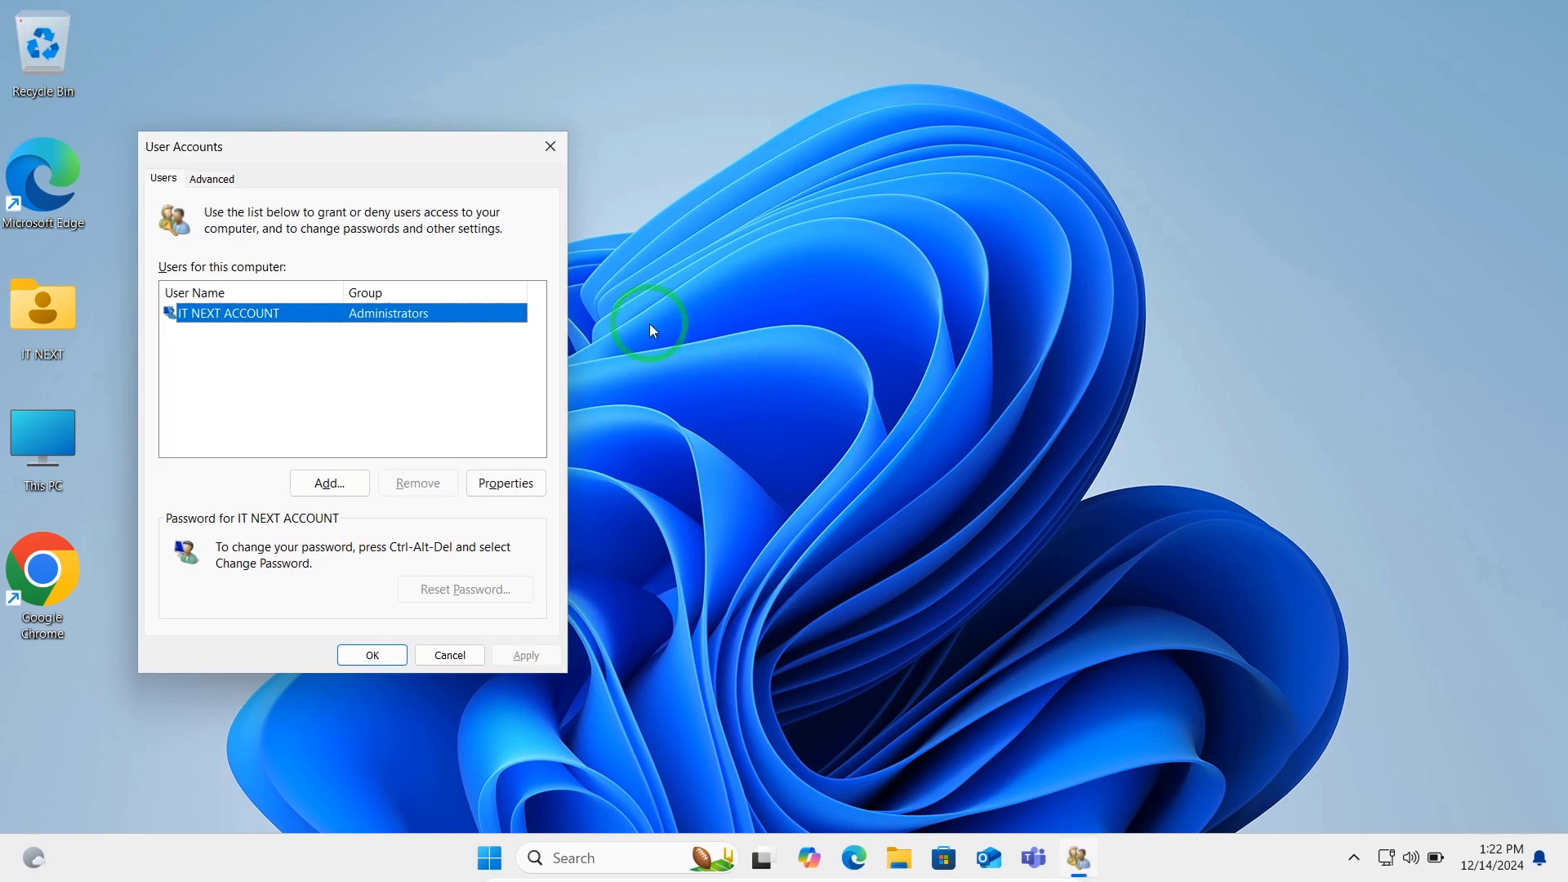
Change IT NEXT ACCOUNT's full name to 'IT NEXT ACCOUNT 2024' in Properties and confirm
{"action": "left_click", "coordinate": [250, 321]}
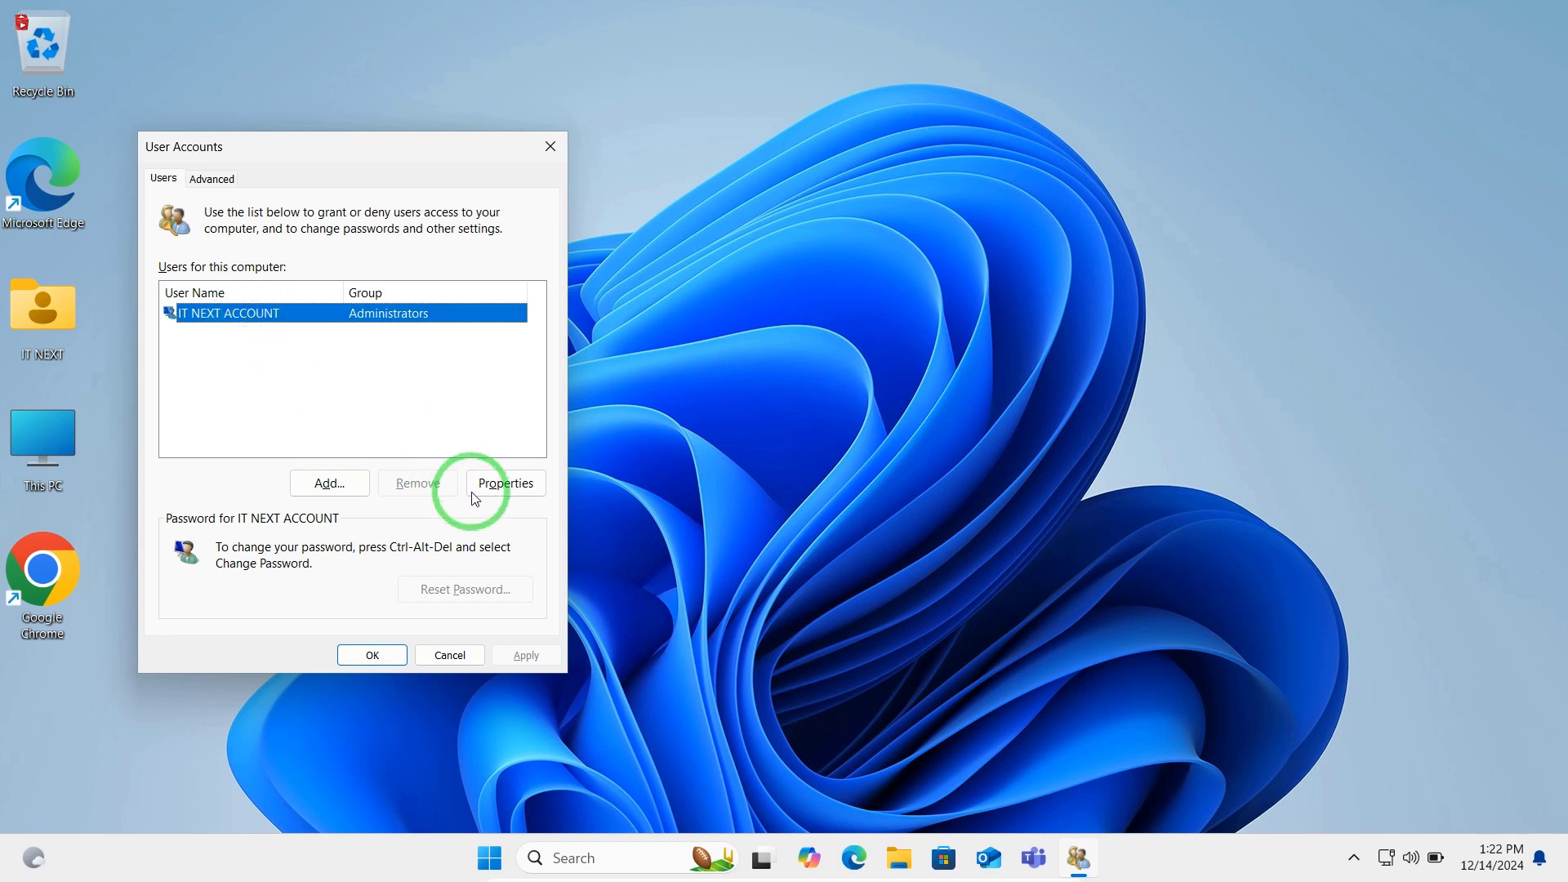
{"action": "left_click", "coordinate": [510, 485]}
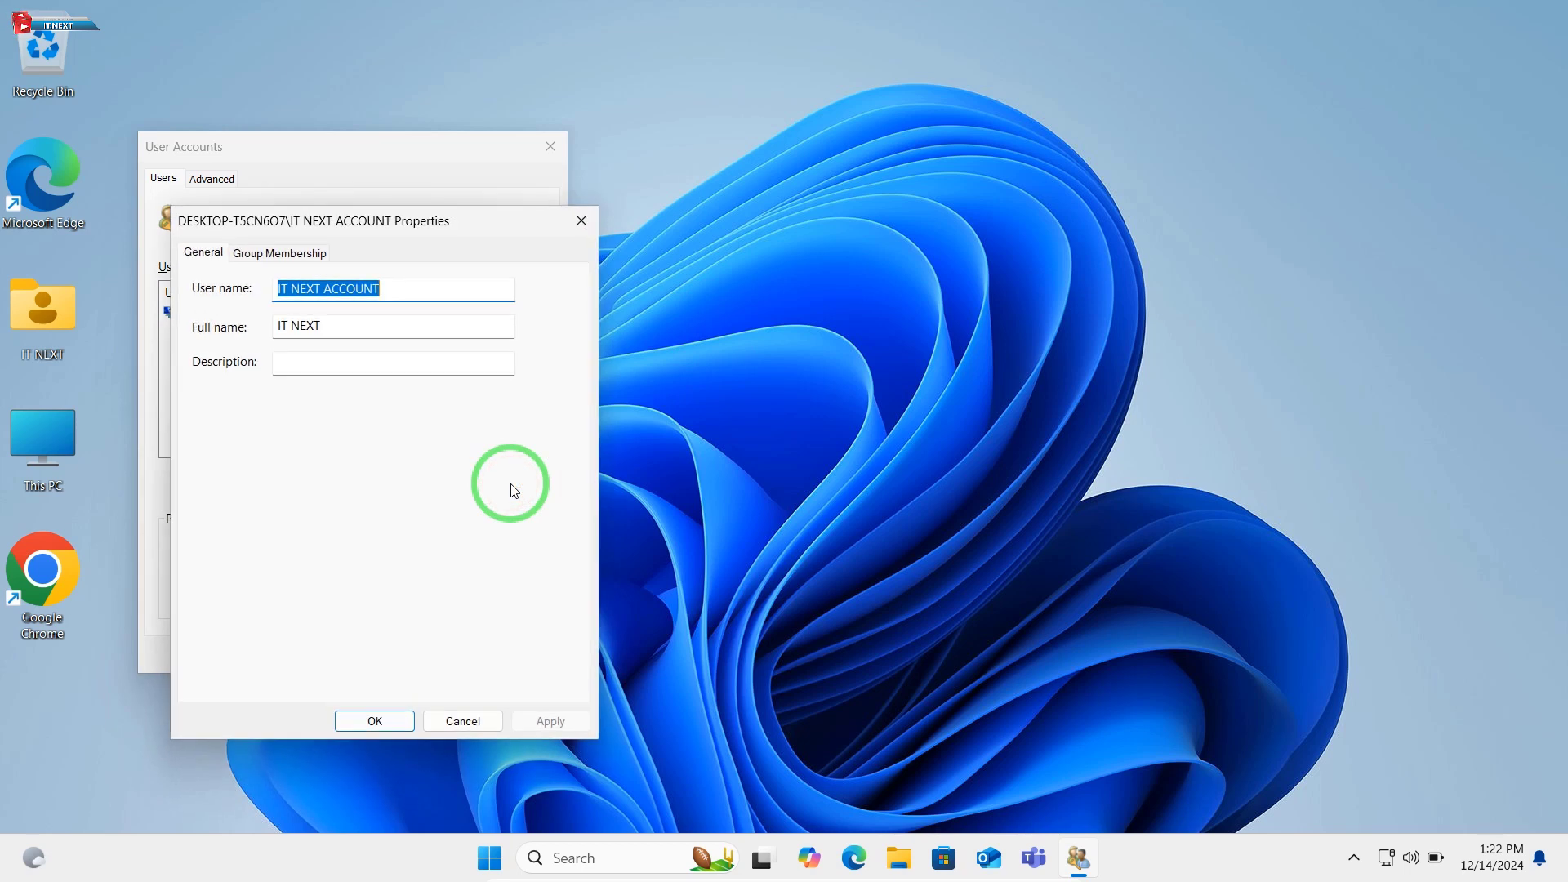
{"action": "left_click_drag", "start_coordinate": [350, 325], "coordinate": [250, 325]}
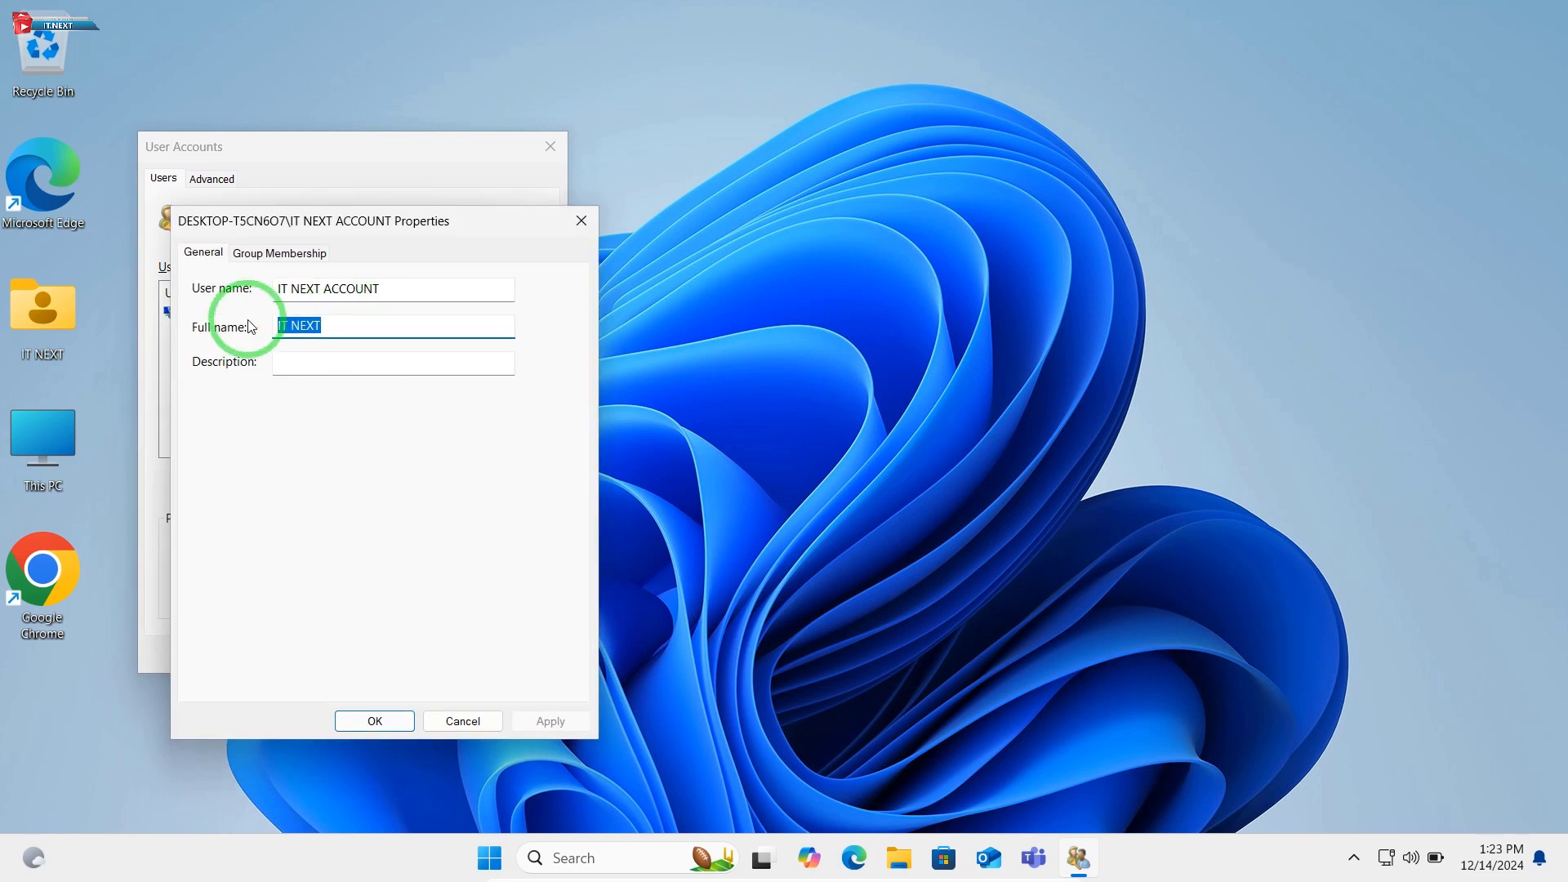
{"action": "type", "text": "IT NEXT ACCOUNT 2024"}
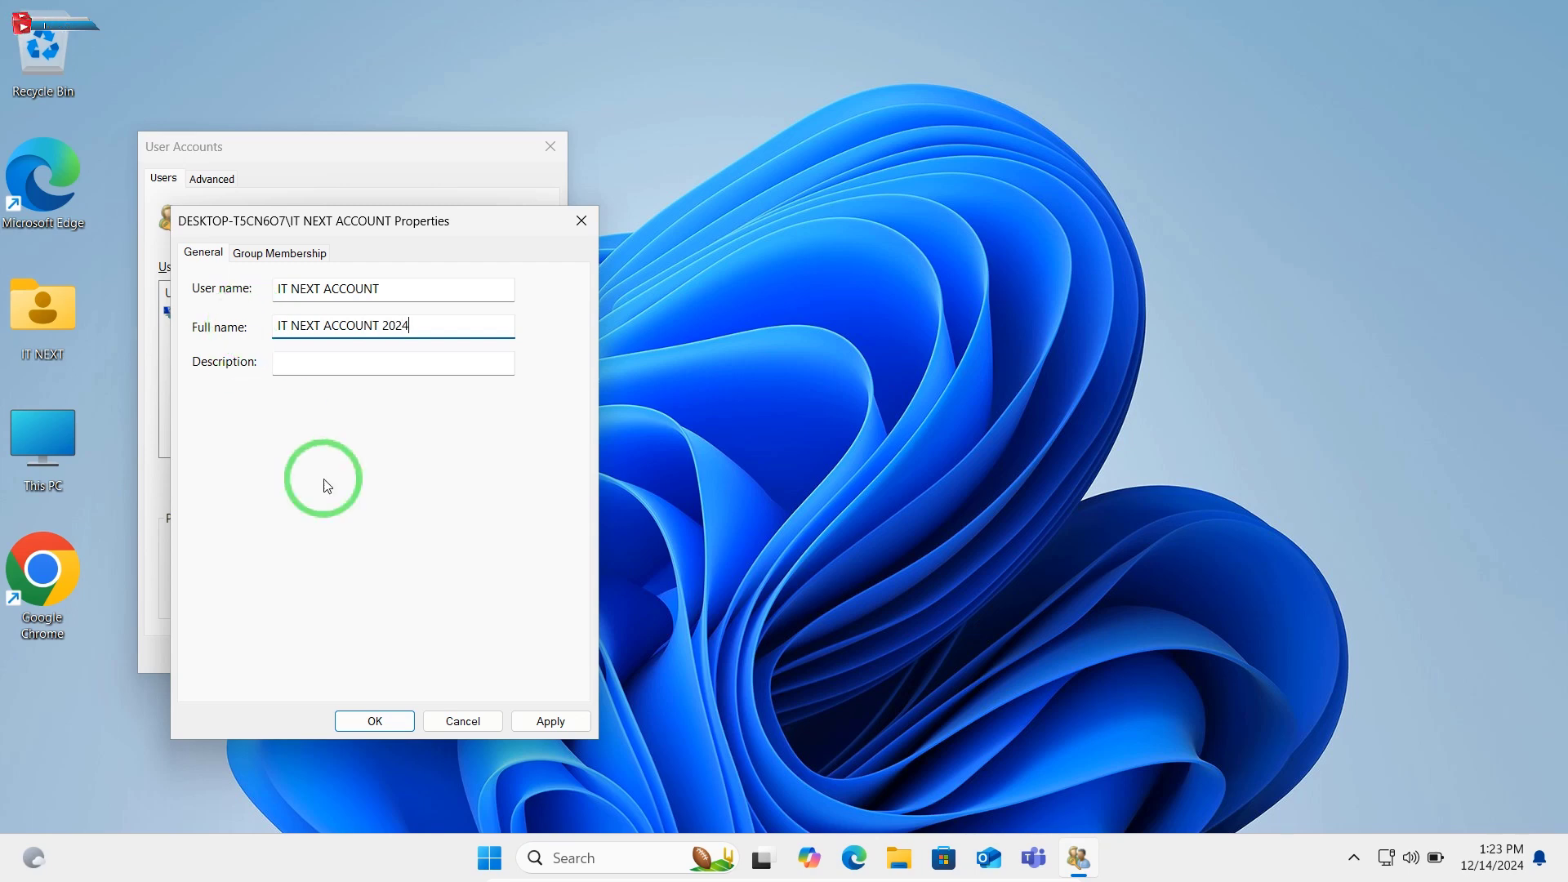
{"action": "left_click", "coordinate": [394, 719]}
{"action": "left_click", "coordinate": [388, 655]}
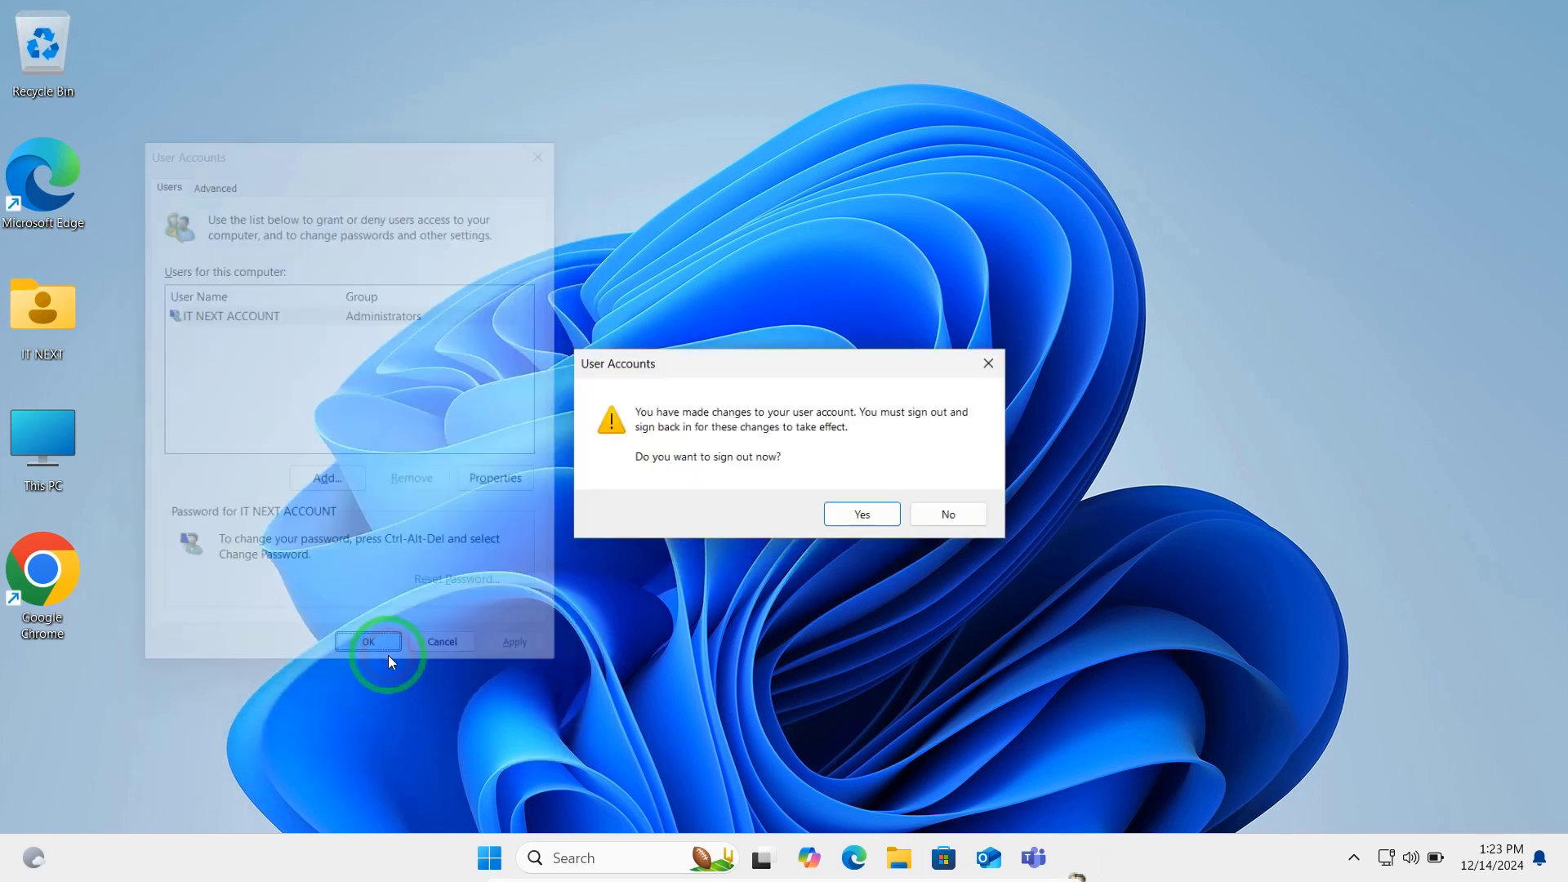
Confirm sign-out and dismiss the lock screen to show IT NEXT ACCOUNT 2024
{"action": "left_click", "coordinate": [883, 523]}
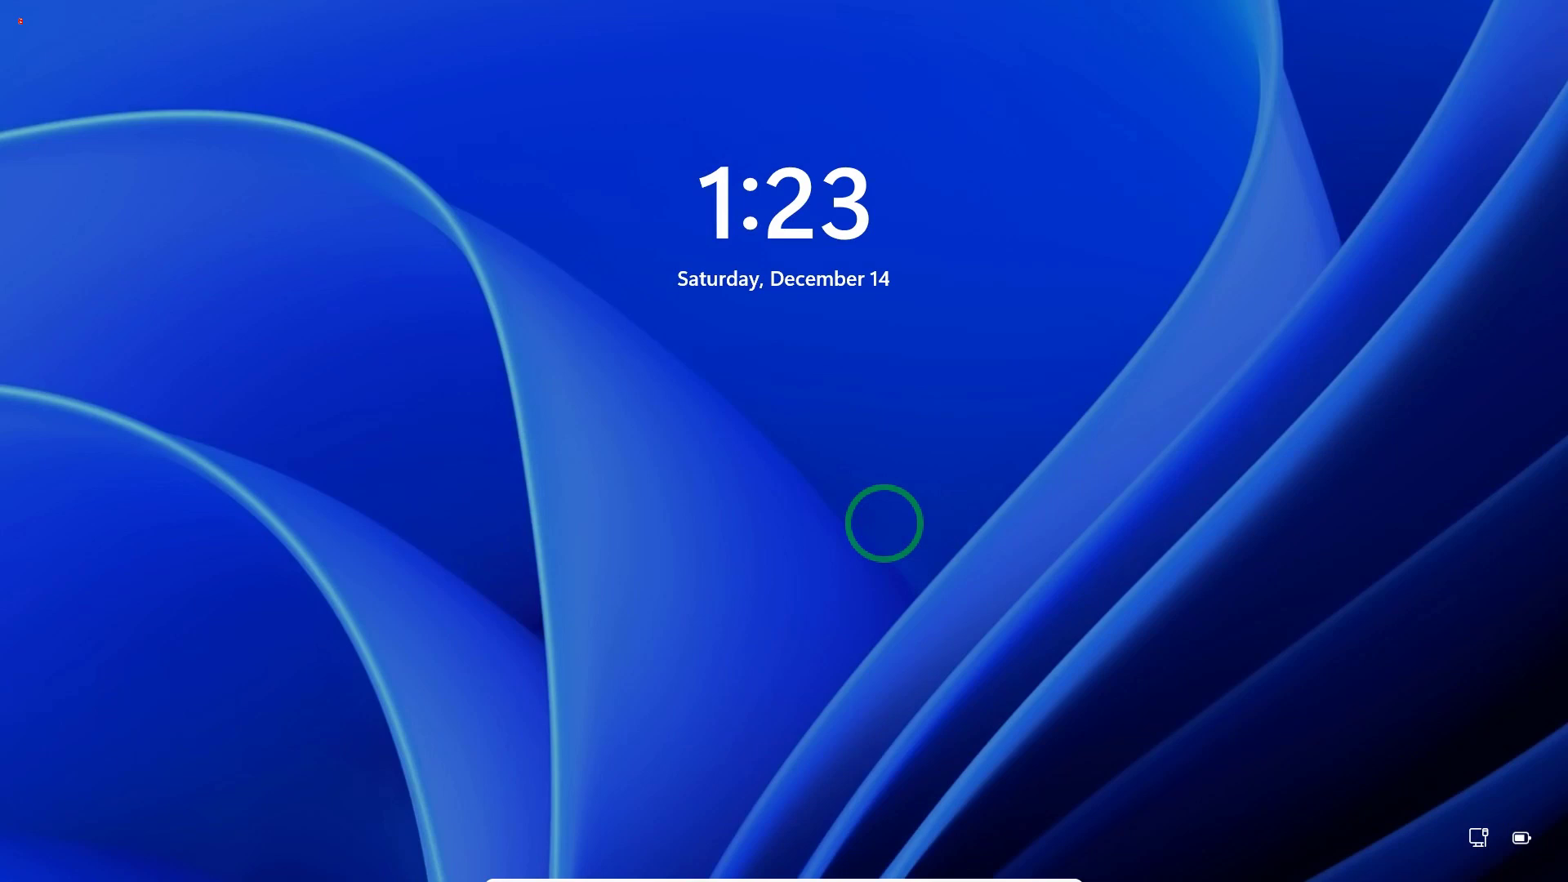
{"action": "left_click", "coordinate": [884, 522]}
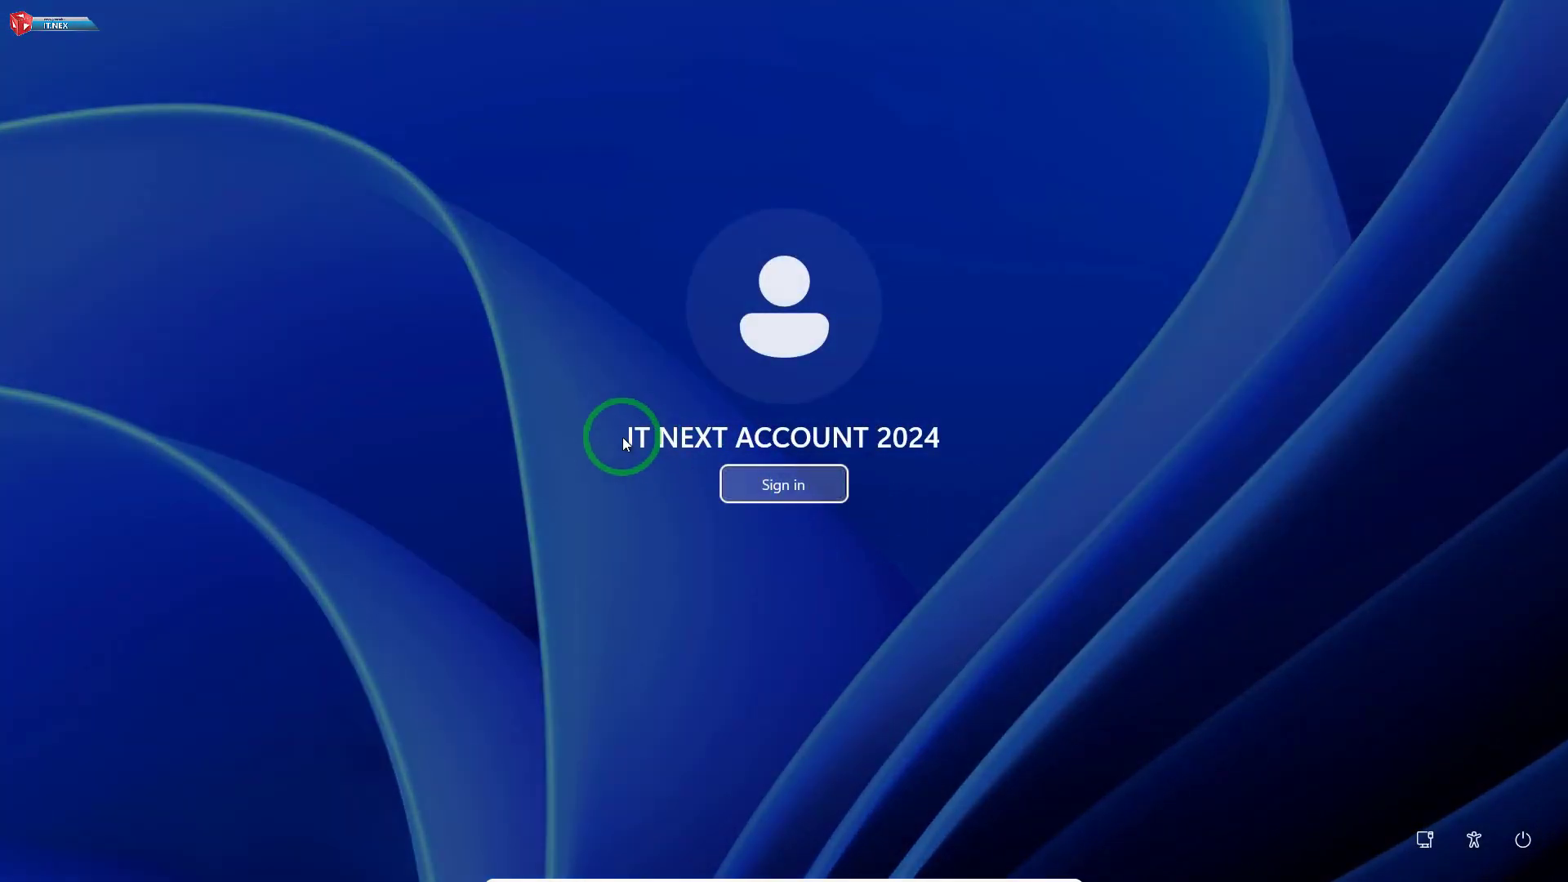